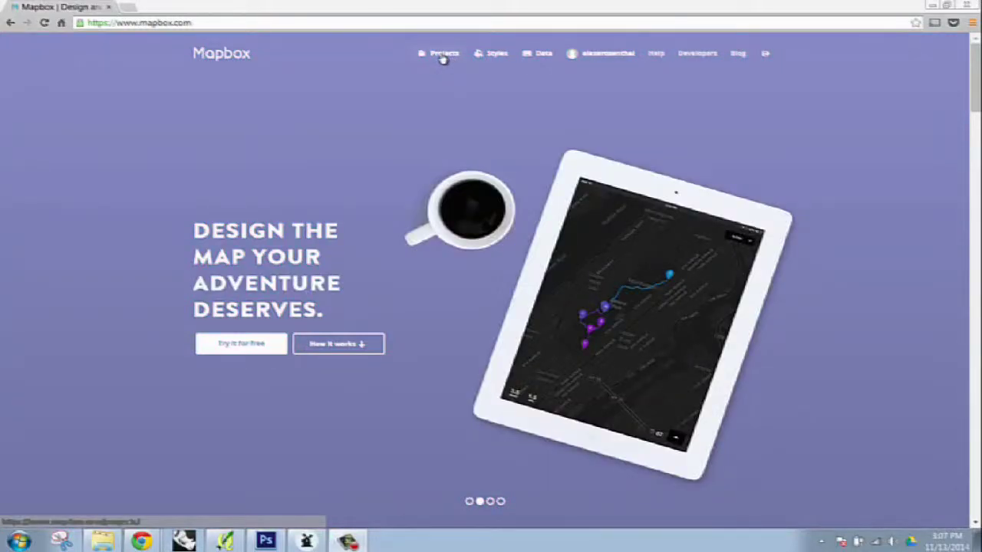
Return to the Projects page listing My First Map after a brief look at Styles.
{"action": "left_click", "coordinate": [437, 54]}
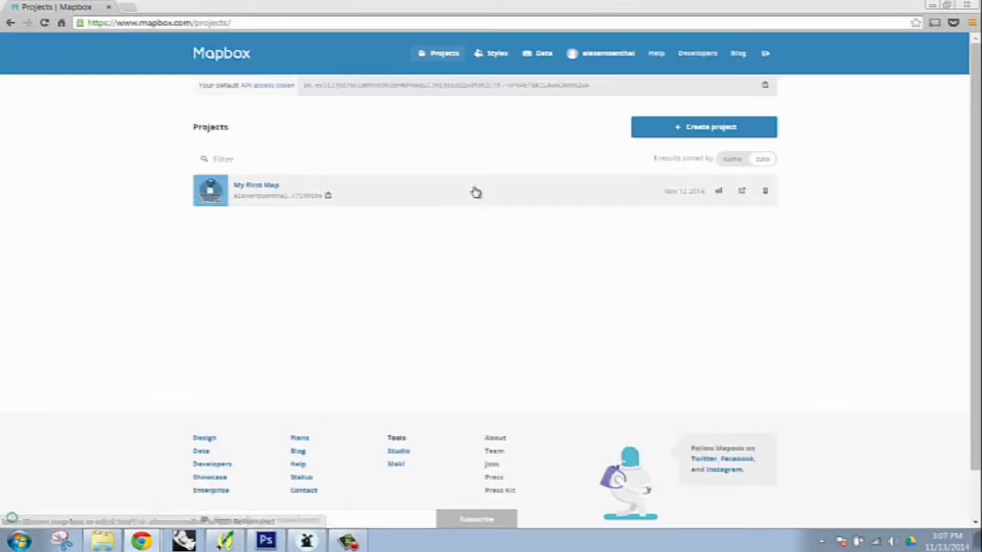
{"action": "left_click", "coordinate": [438, 54]}
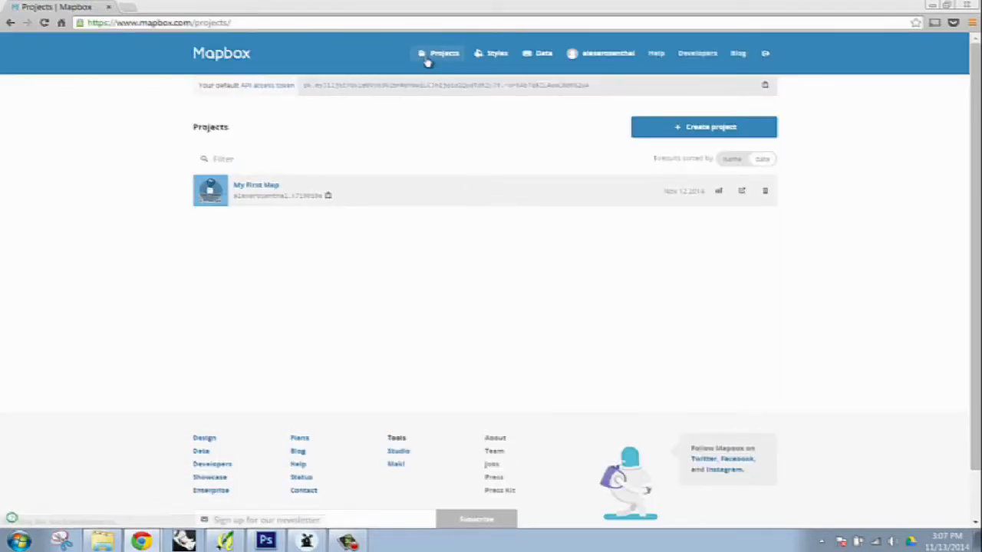
{"action": "left_click", "coordinate": [495, 55]}
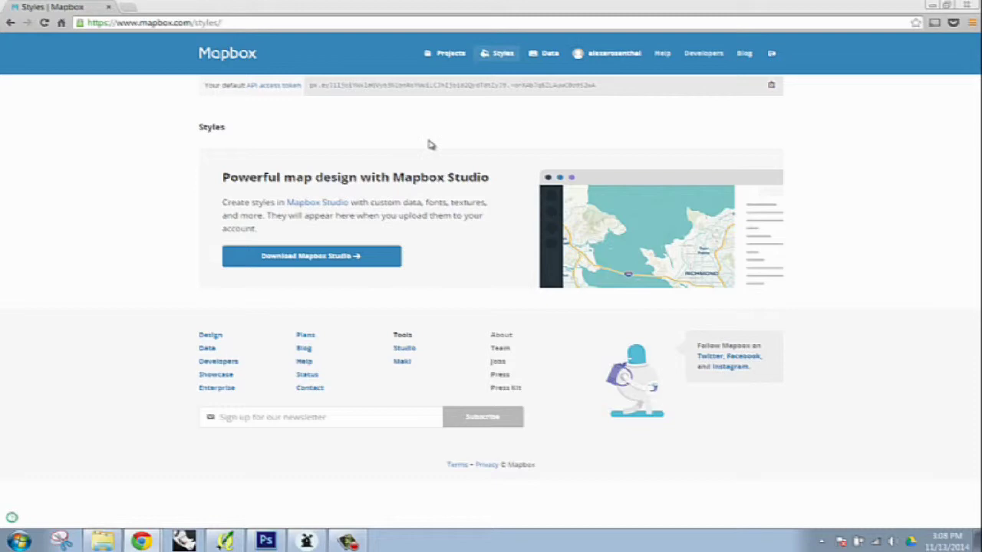
{"action": "left_click", "coordinate": [445, 53]}
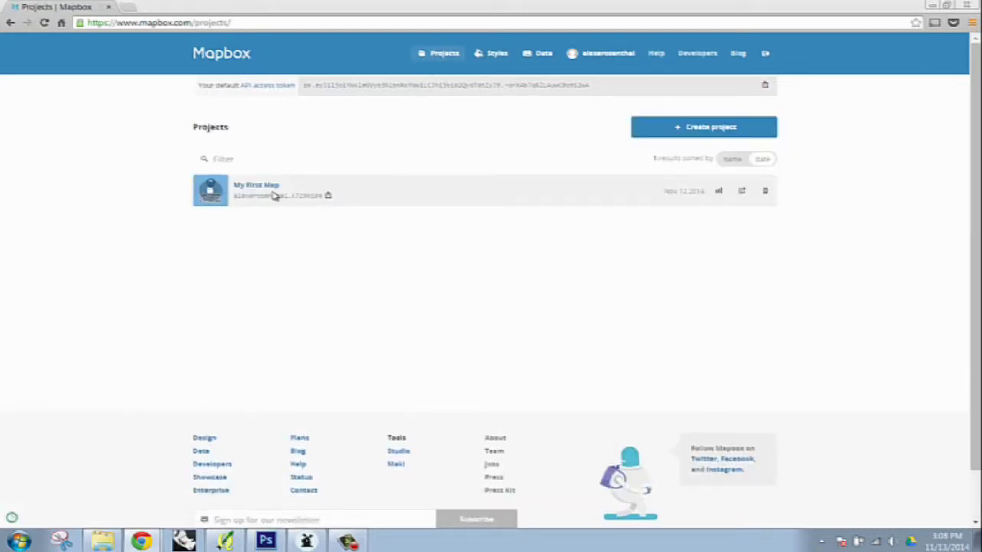
Open My First Map and frame the southern China coast around Hong Kong.
{"action": "left_click", "coordinate": [269, 188]}
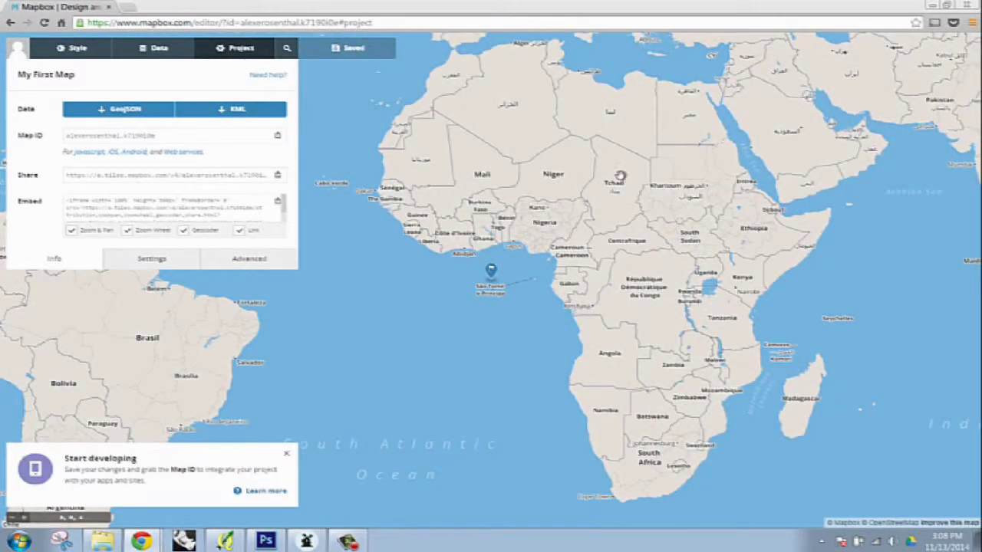
{"action": "scroll", "coordinate": [616, 240], "scroll_direction": "down", "scroll_amount": 2}
{"action": "left_click_drag", "start_coordinate": [592, 259], "coordinate": [736, 257]}
{"action": "scroll", "coordinate": [548, 257], "scroll_direction": "up", "scroll_amount": 4}
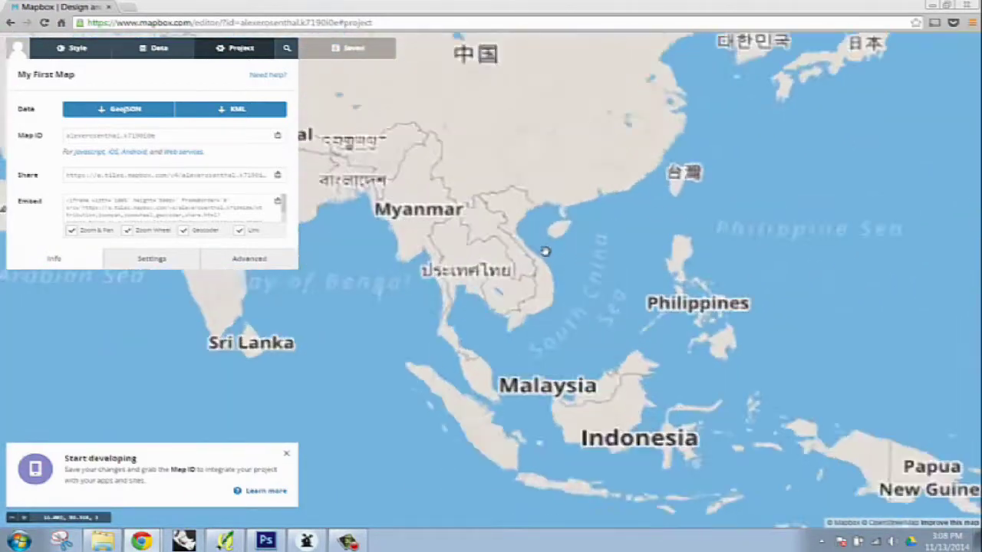
{"action": "left_click_drag", "start_coordinate": [580, 189], "coordinate": [449, 270]}
{"action": "scroll", "coordinate": [587, 346], "scroll_direction": "up", "scroll_amount": 5}
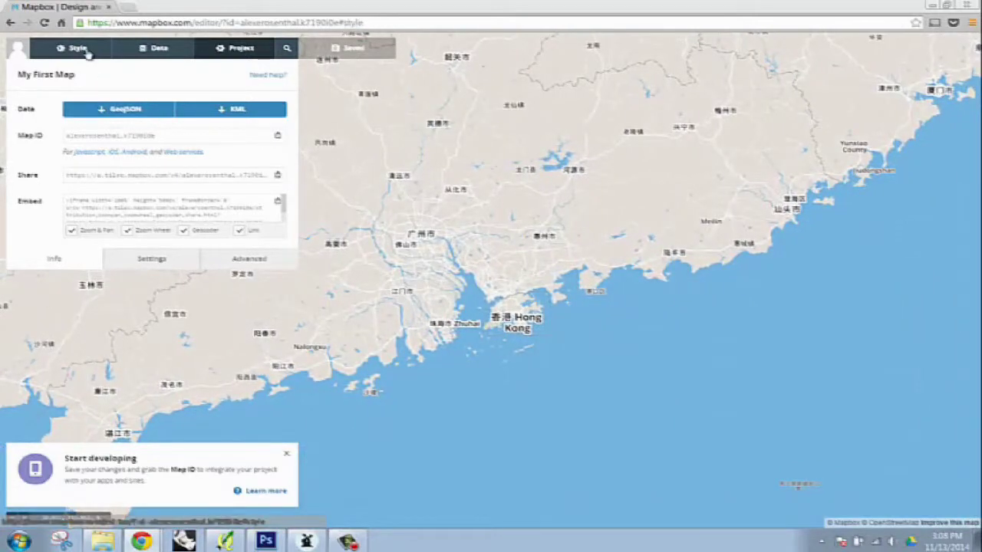
Recolour the map's areas to dark teal #087b7b.
{"action": "left_click", "coordinate": [77, 48]}
{"action": "left_click", "coordinate": [163, 132]}
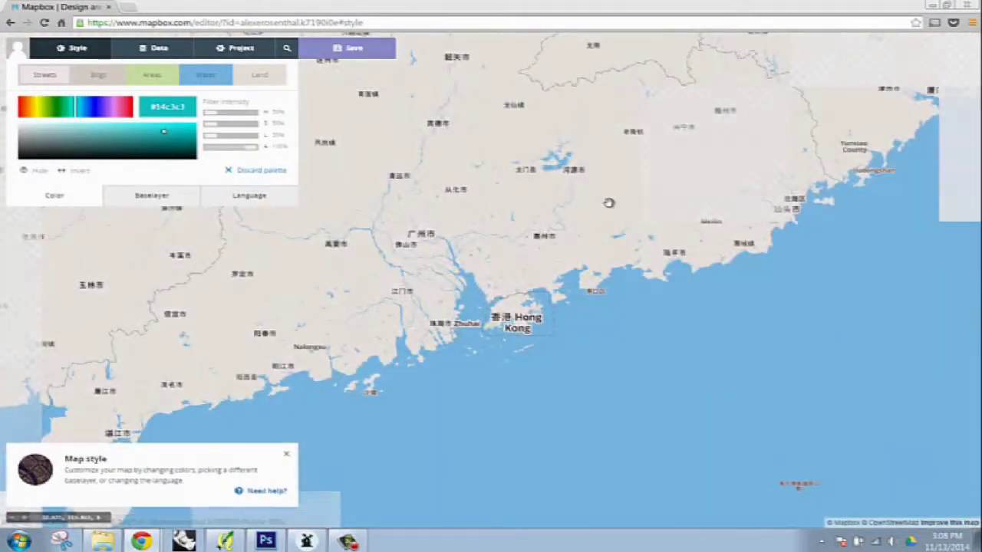
{"action": "left_click_drag", "start_coordinate": [608, 204], "coordinate": [603, 257]}
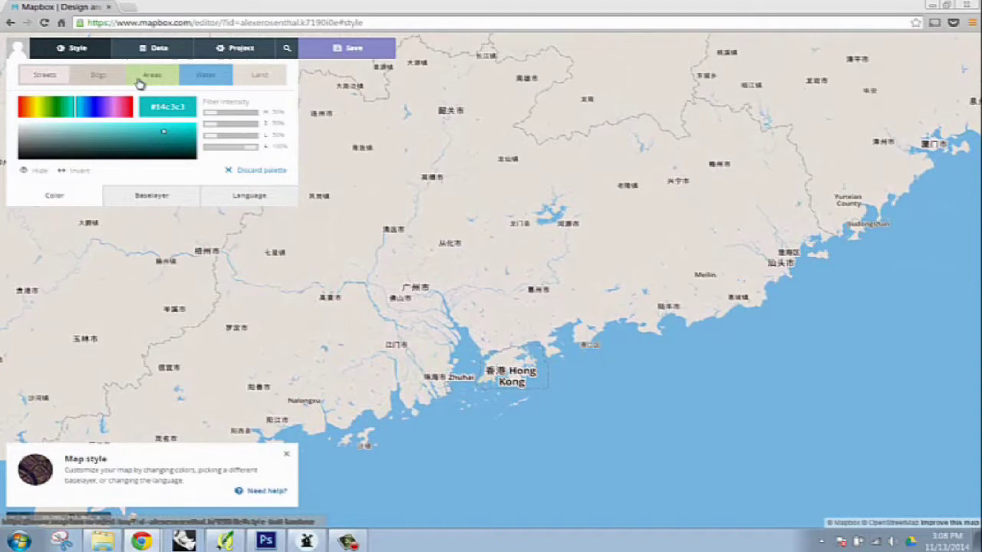
{"action": "left_click", "coordinate": [148, 79]}
{"action": "left_click", "coordinate": [174, 143]}
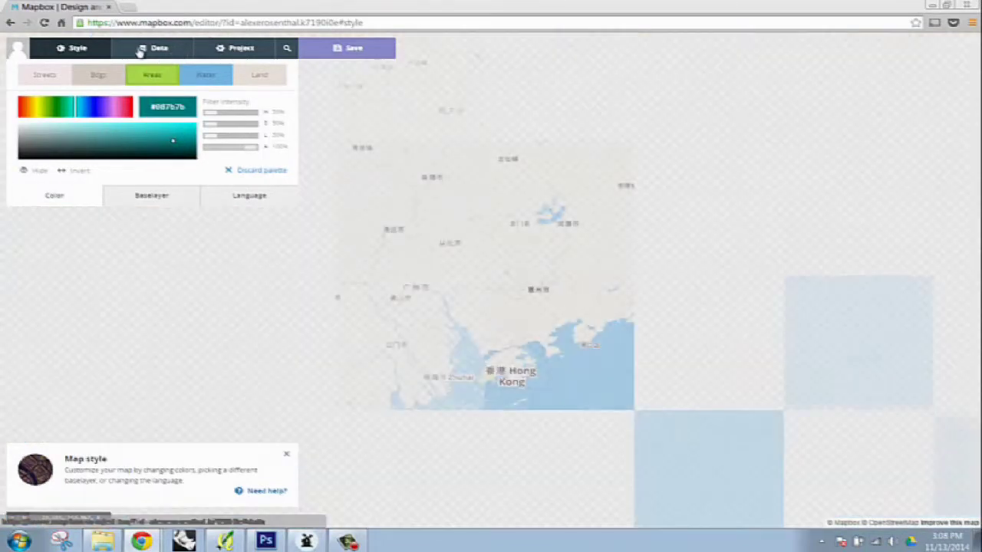
Try Terrain and Satellite baselayers, then settle on a light streets baselayer centred on the delta.
{"action": "left_click", "coordinate": [181, 195]}
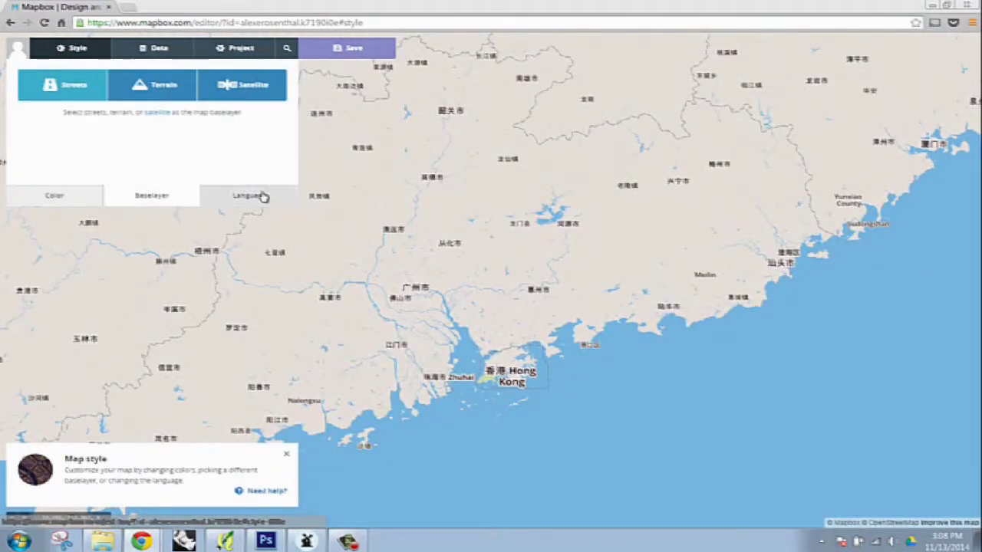
{"action": "left_click", "coordinate": [150, 86]}
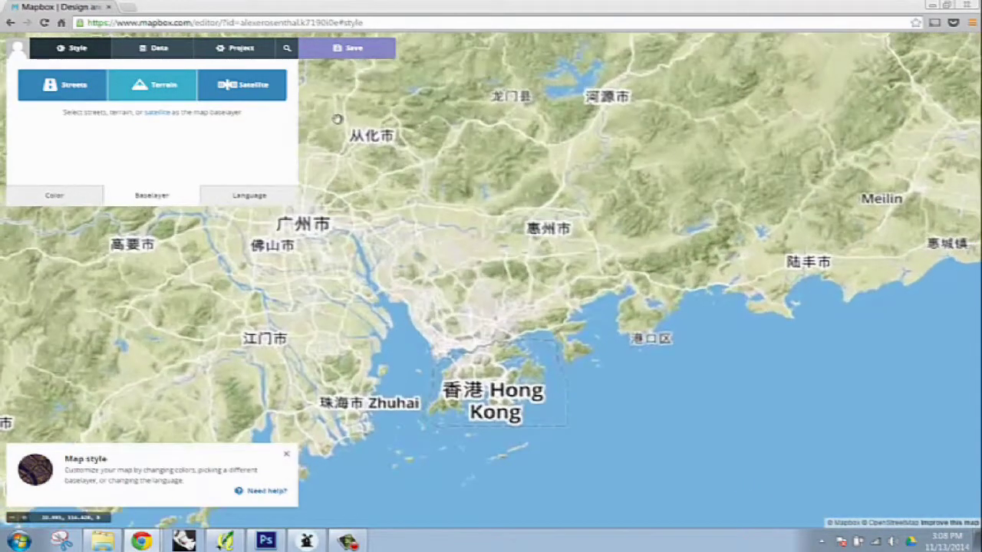
{"action": "left_click", "coordinate": [244, 86]}
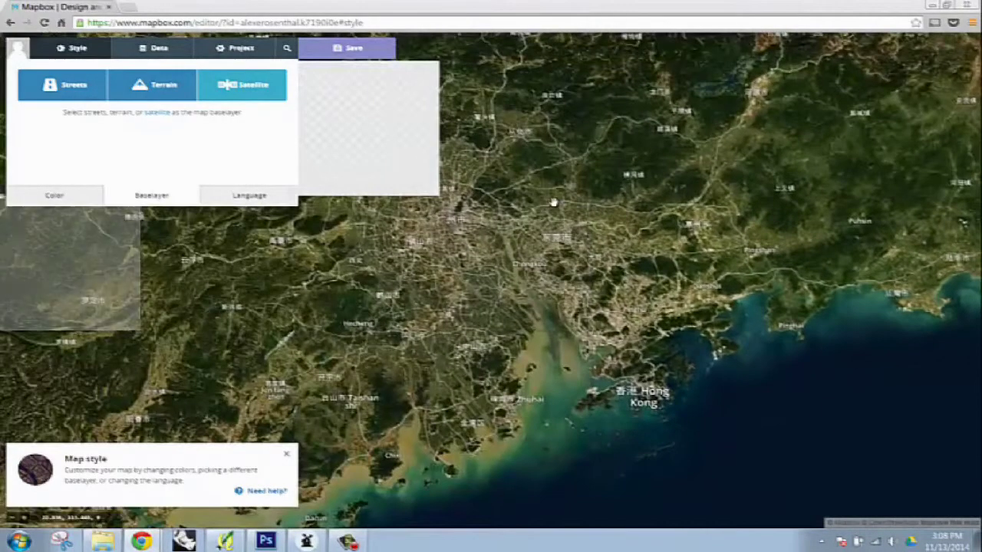
{"action": "scroll", "coordinate": [553, 202], "scroll_direction": "down", "scroll_amount": 1}
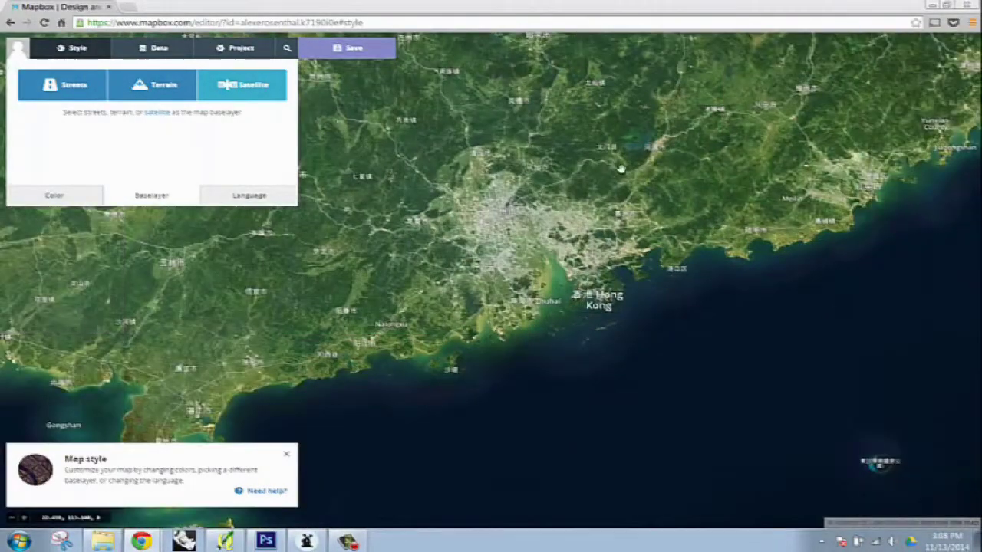
{"action": "left_click_drag", "start_coordinate": [599, 157], "coordinate": [573, 200]}
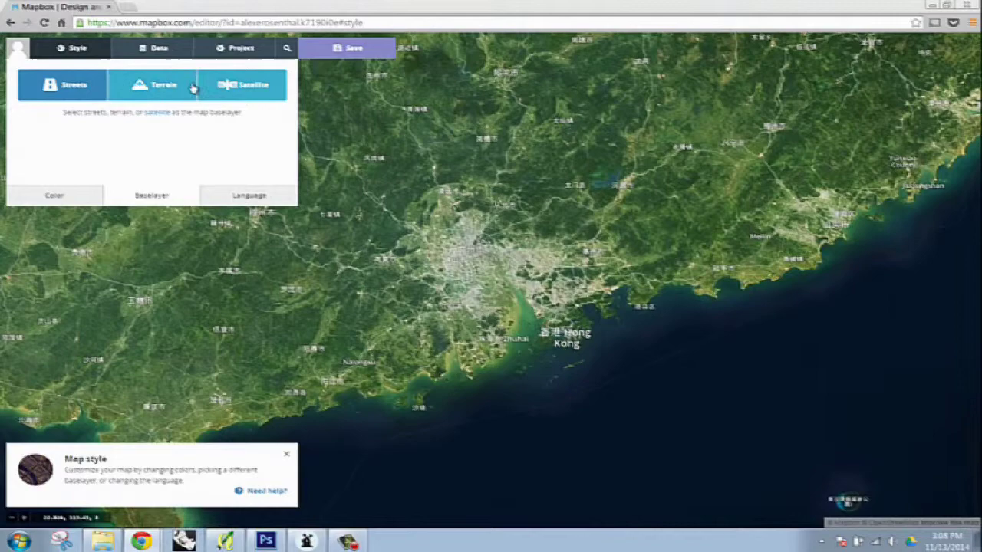
{"action": "left_click", "coordinate": [157, 93]}
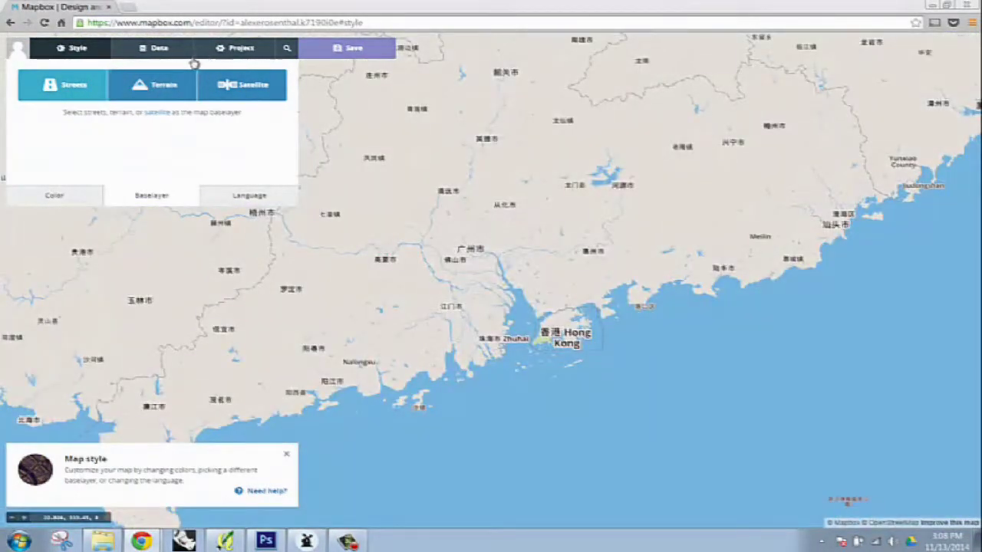
{"action": "left_click_drag", "start_coordinate": [384, 148], "coordinate": [396, 167]}
{"action": "scroll", "coordinate": [396, 167], "scroll_direction": "up", "scroll_amount": 2}
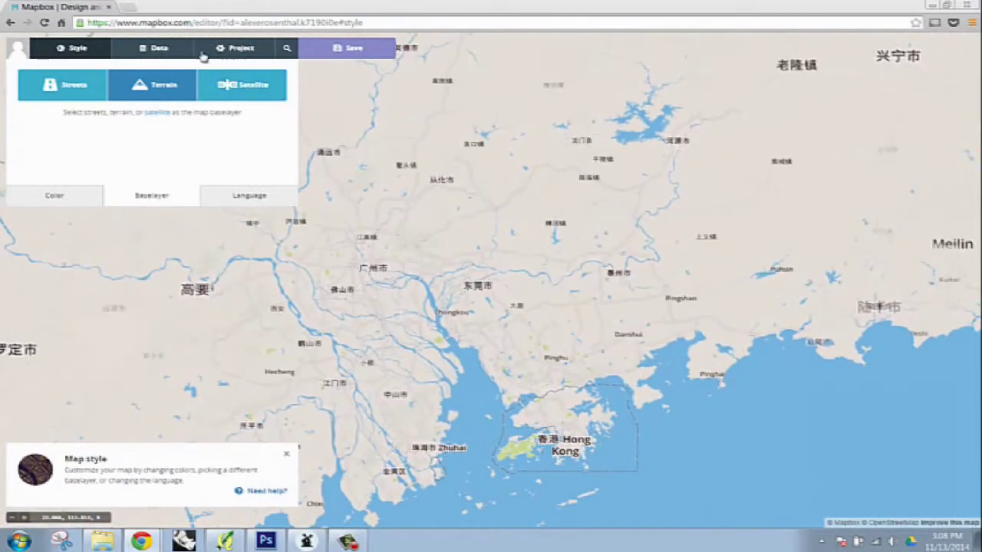
Start a data import and browse to Desktop > DMC_TileMill_Demo > GIS > DEMO_FILES.
{"action": "left_click", "coordinate": [161, 49]}
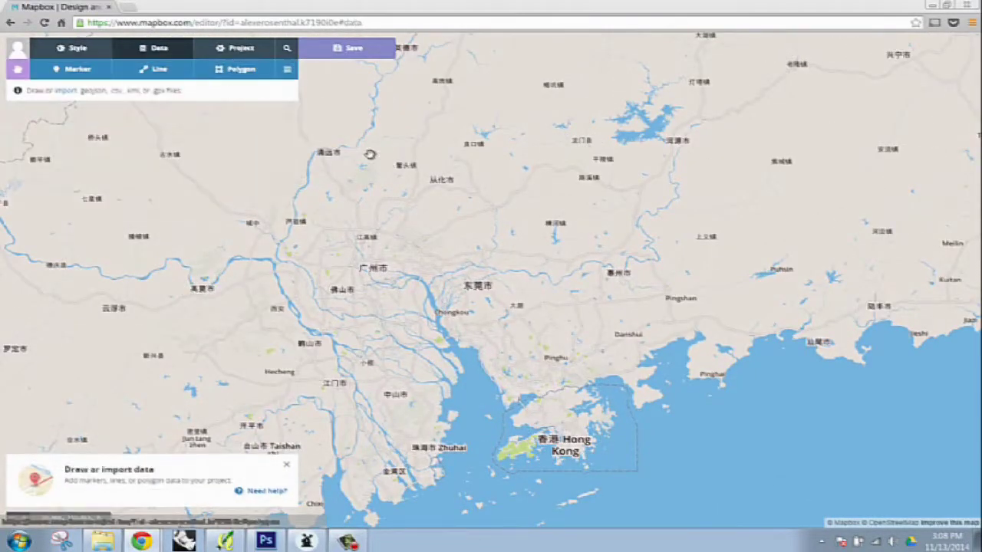
{"action": "left_click", "coordinate": [65, 96]}
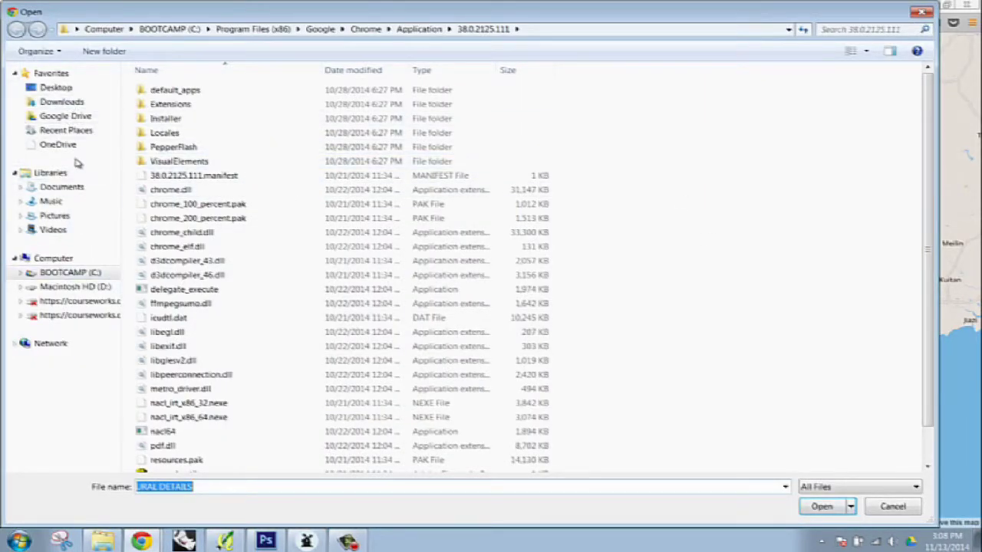
{"action": "left_click", "coordinate": [66, 116]}
{"action": "left_click", "coordinate": [55, 87]}
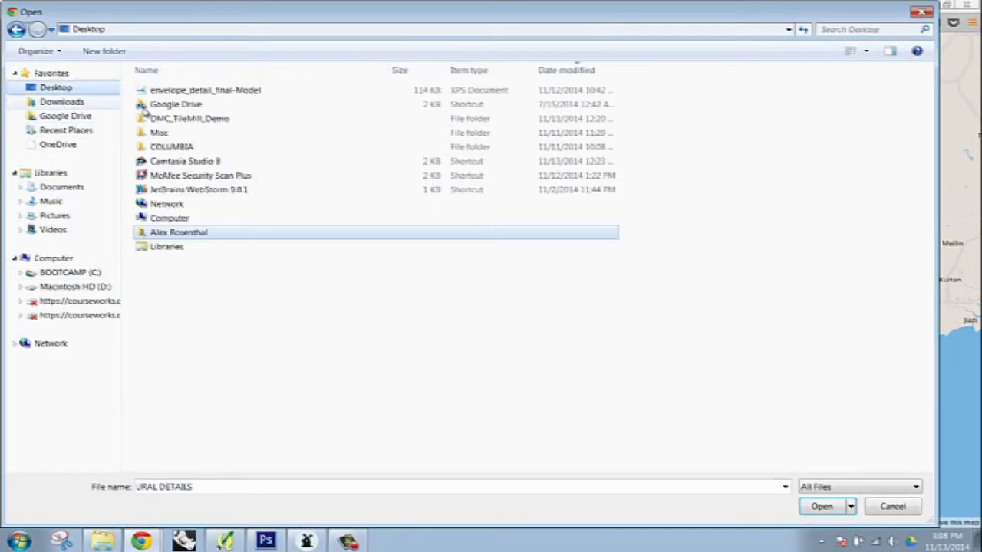
{"action": "left_click", "coordinate": [223, 147]}
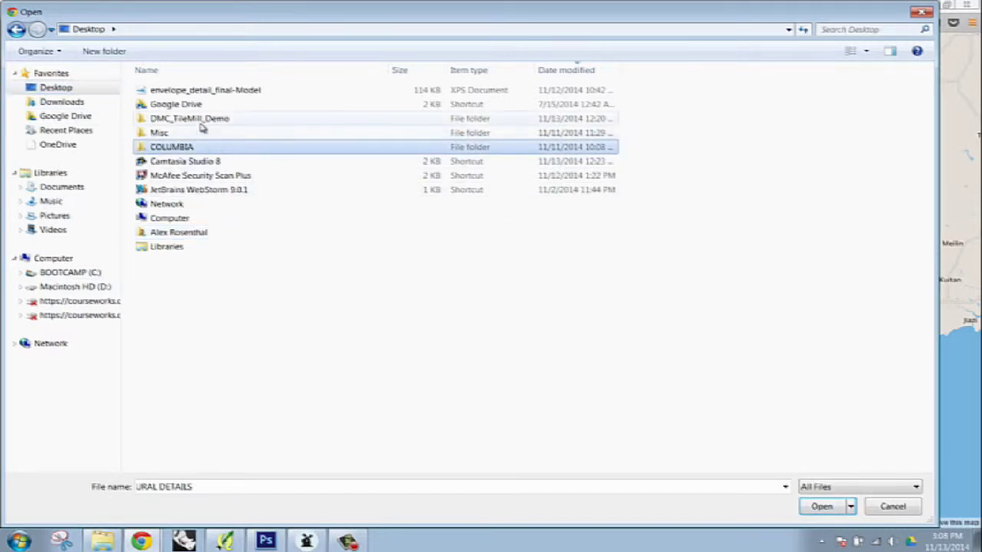
{"action": "left_click", "coordinate": [203, 121]}
{"action": "double_click", "coordinate": [203, 121]}
{"action": "double_click", "coordinate": [230, 98]}
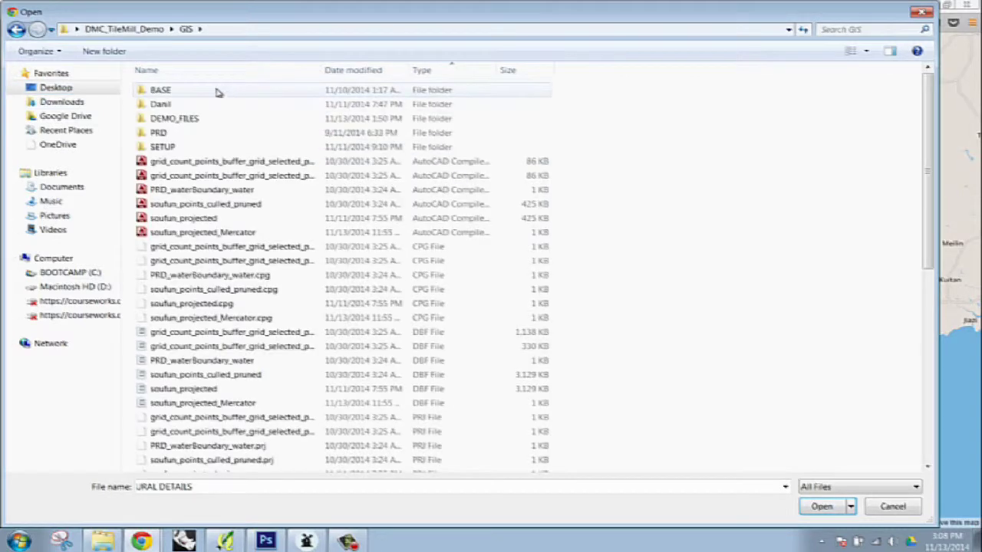
{"action": "double_click", "coordinate": [173, 118]}
Import soufun_listinglocation so its listings appear as markers around Hong Kong.
{"action": "scroll", "coordinate": [323, 287], "scroll_direction": "down", "scroll_amount": 2}
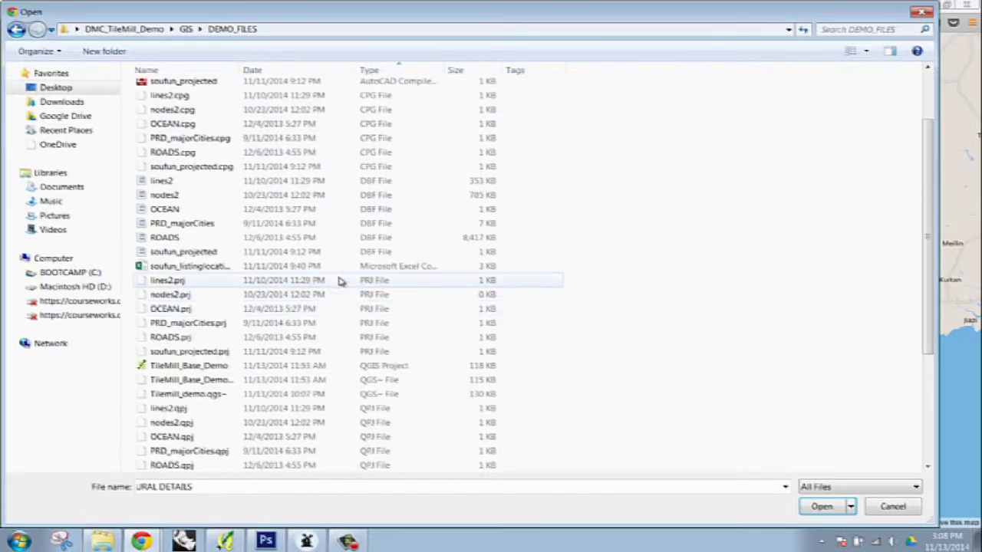
{"action": "left_click", "coordinate": [341, 268]}
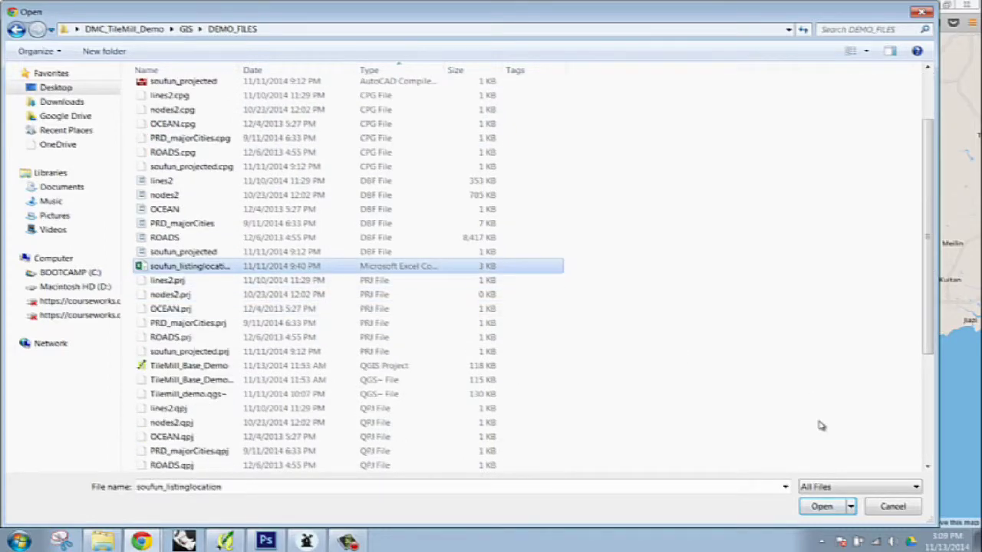
{"action": "left_click", "coordinate": [820, 507]}
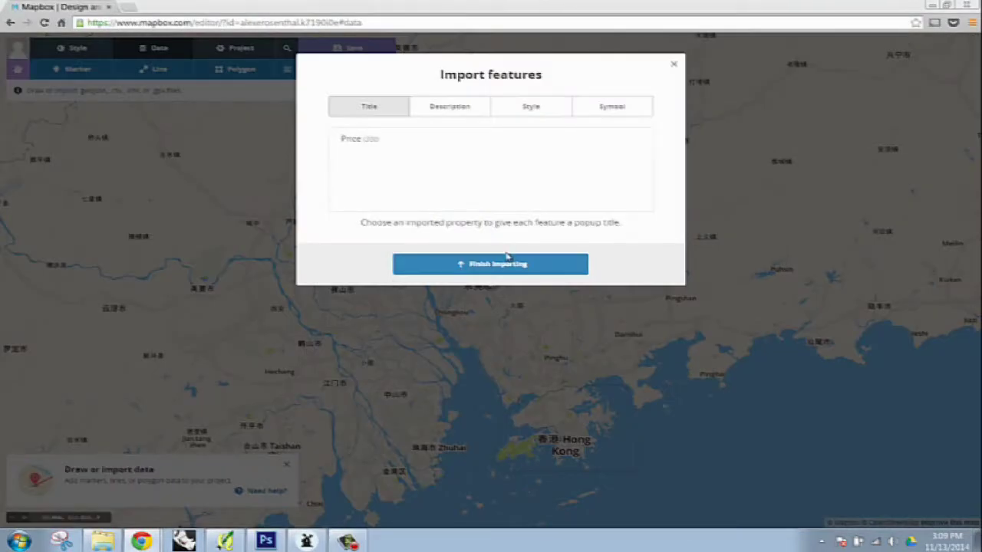
{"action": "left_click", "coordinate": [495, 266]}
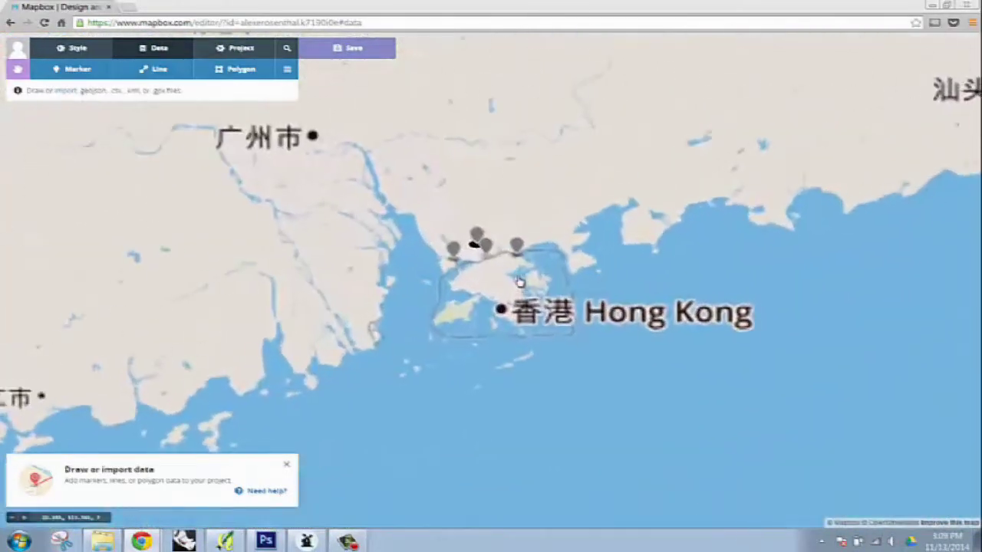
Inspect an imported marker and review the project's info and name settings.
{"action": "left_click", "coordinate": [486, 245]}
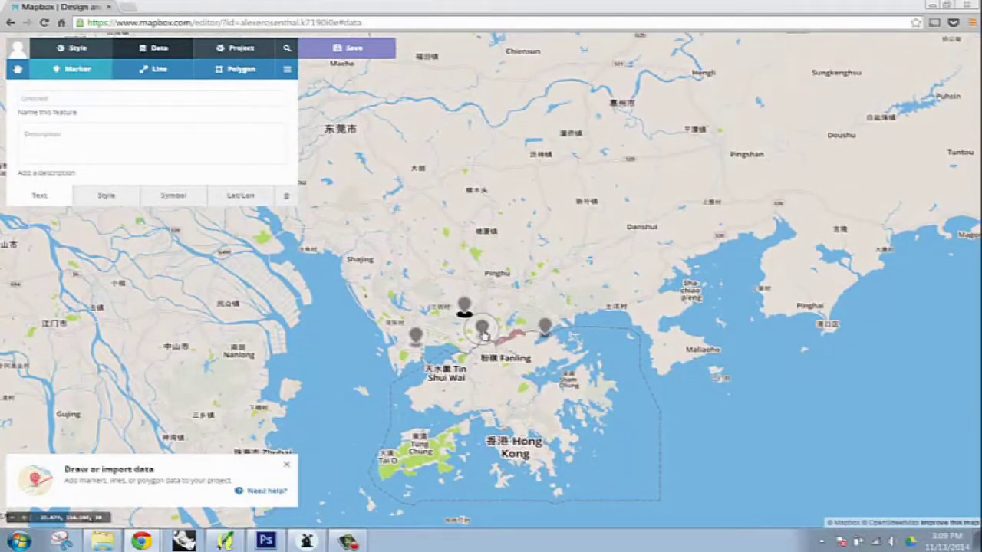
{"action": "left_click", "coordinate": [241, 48]}
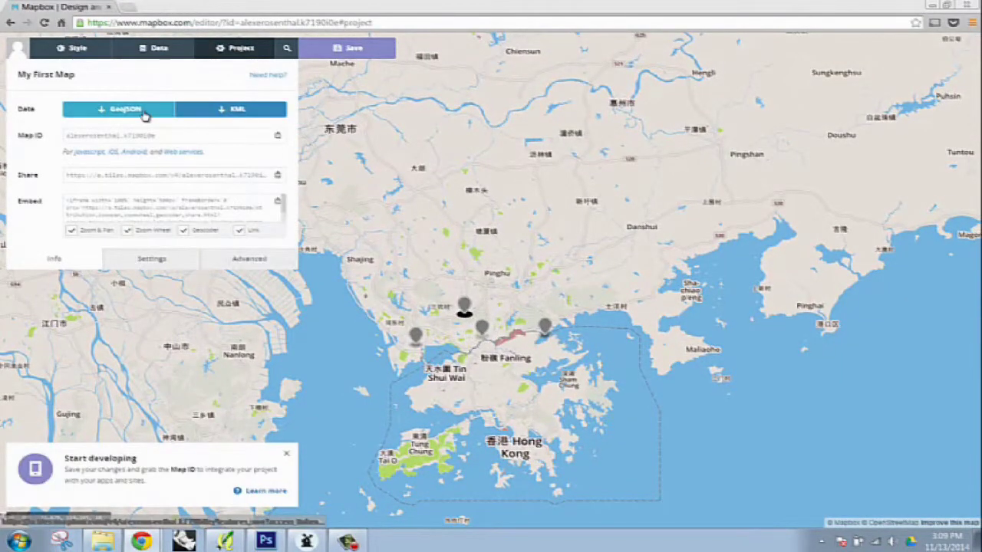
{"action": "left_click", "coordinate": [164, 260]}
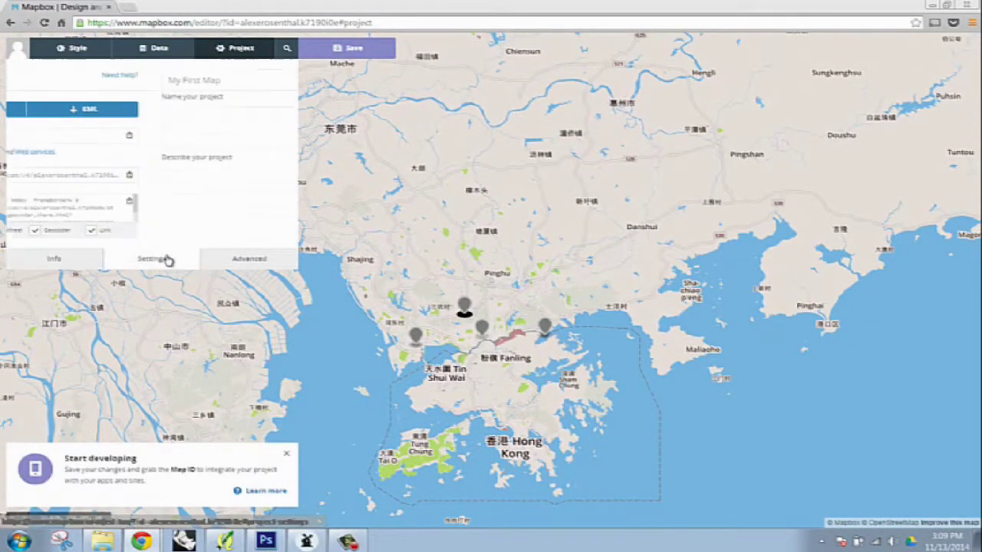
{"action": "left_click", "coordinate": [89, 260]}
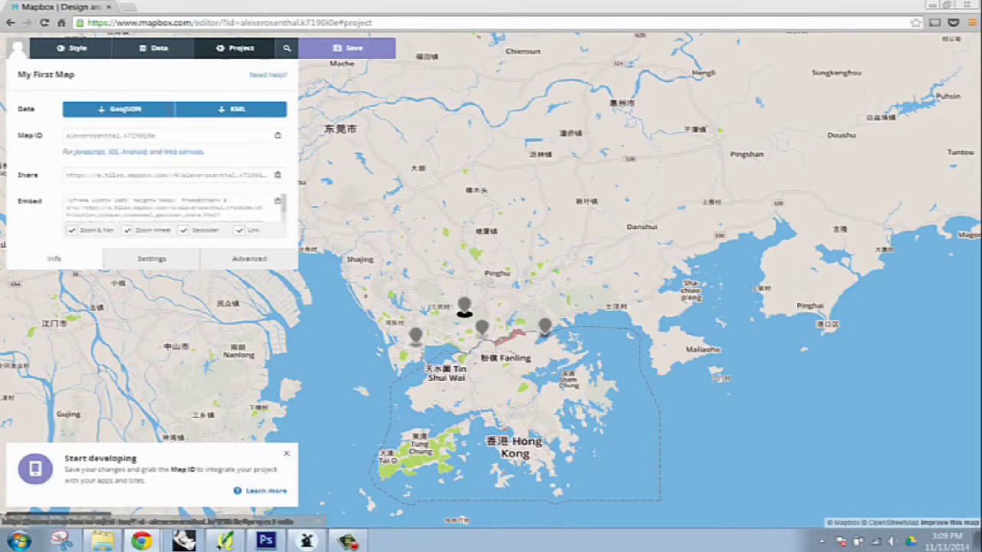
{"action": "left_click", "coordinate": [143, 52]}
{"action": "left_click", "coordinate": [102, 52]}
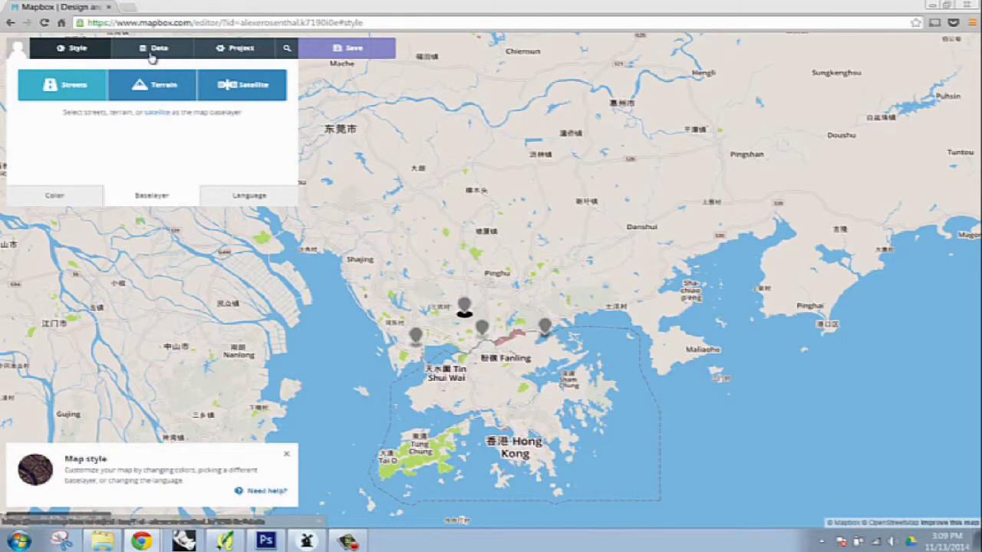
Drop a new marker near Sheung Shui and Fanling, then switch to TileMill.
{"action": "left_click", "coordinate": [152, 52]}
{"action": "scroll", "coordinate": [445, 207], "scroll_direction": "up", "scroll_amount": 2}
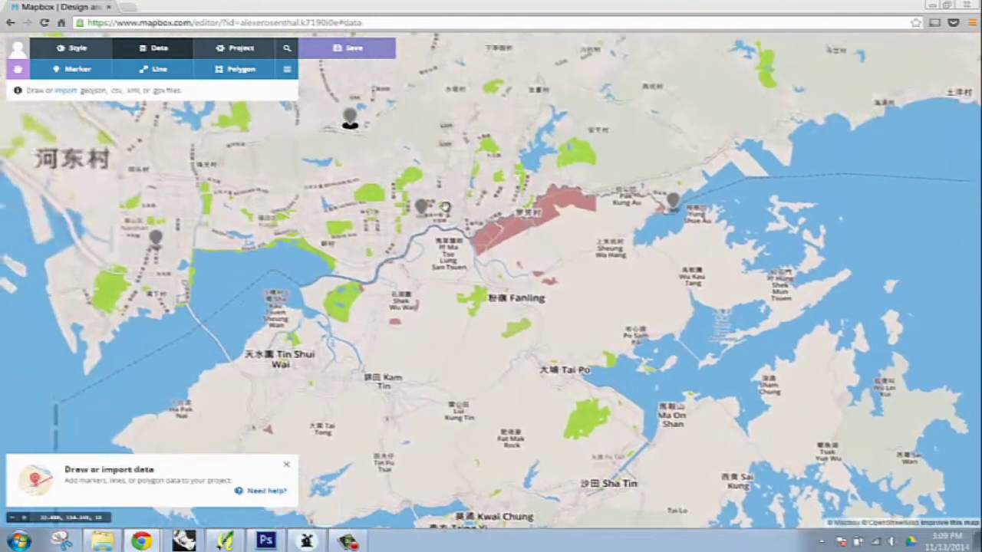
{"action": "scroll", "coordinate": [445, 207], "scroll_direction": "up", "scroll_amount": 1}
{"action": "left_click_drag", "start_coordinate": [445, 207], "coordinate": [572, 257]}
{"action": "left_click", "coordinate": [571, 257]}
{"action": "mouse_move", "coordinate": [517, 206]}
{"action": "left_mouse_down"}
{"action": "mouse_move", "coordinate": [548, 238]}
{"action": "mouse_move", "coordinate": [540, 199]}
{"action": "mouse_move", "coordinate": [589, 243]}
{"action": "mouse_move", "coordinate": [537, 338]}
{"action": "mouse_move", "coordinate": [405, 370]}
{"action": "left_mouse_up"}
{"action": "scroll", "coordinate": [590, 246], "scroll_direction": "up", "scroll_amount": 2}
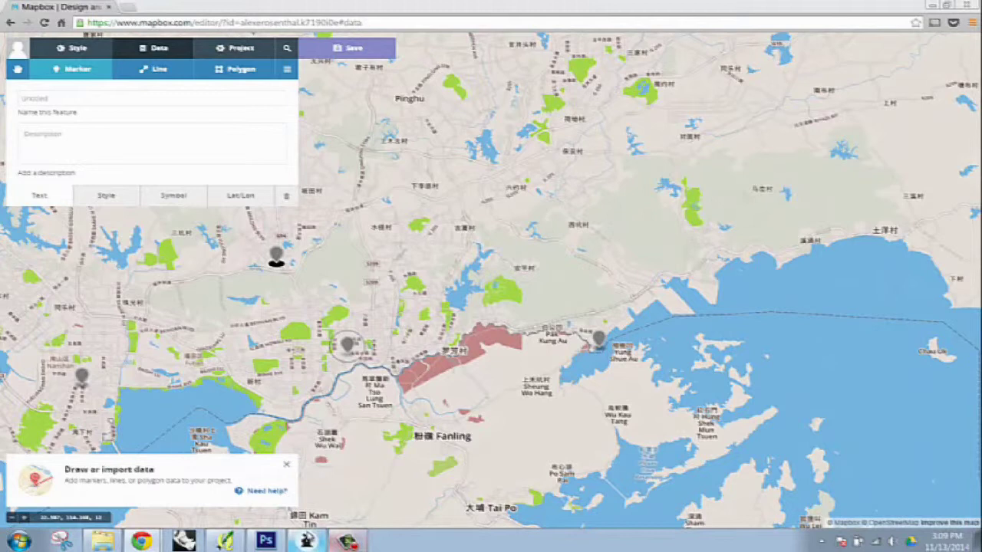
{"action": "left_click", "coordinate": [346, 542]}
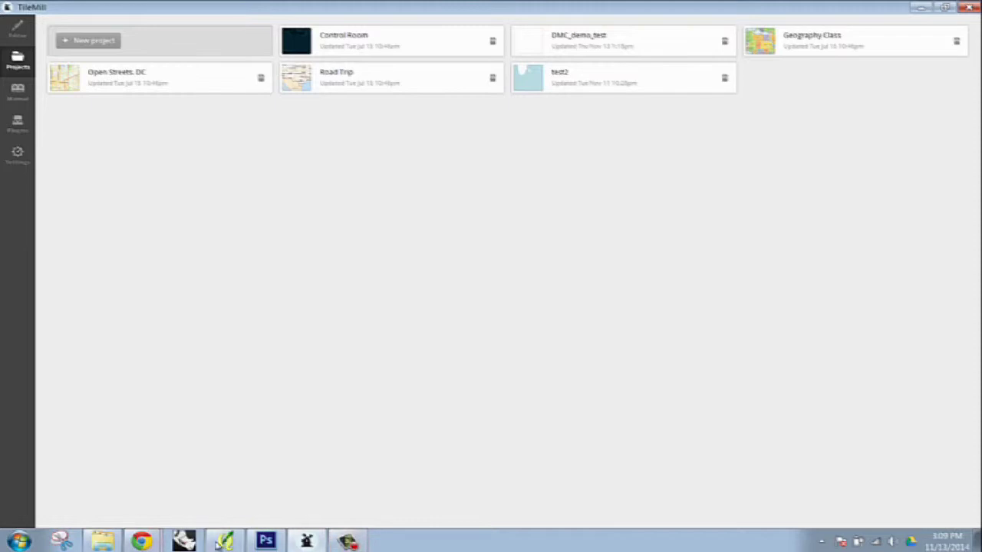
{"action": "left_click", "coordinate": [141, 541]}
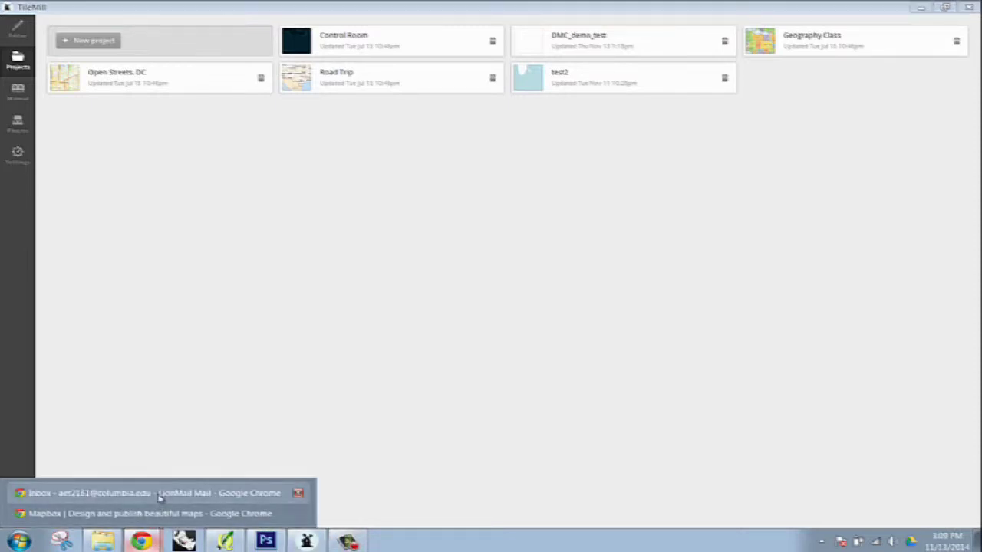
{"action": "left_click", "coordinate": [162, 513]}
{"action": "scroll", "coordinate": [452, 271], "scroll_direction": "down", "scroll_amount": 3}
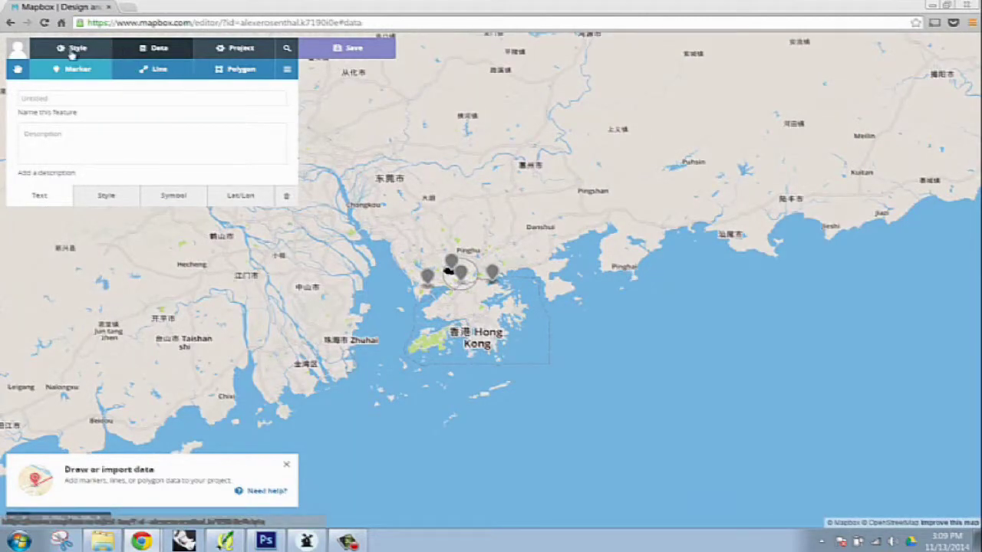
{"action": "left_click", "coordinate": [74, 48]}
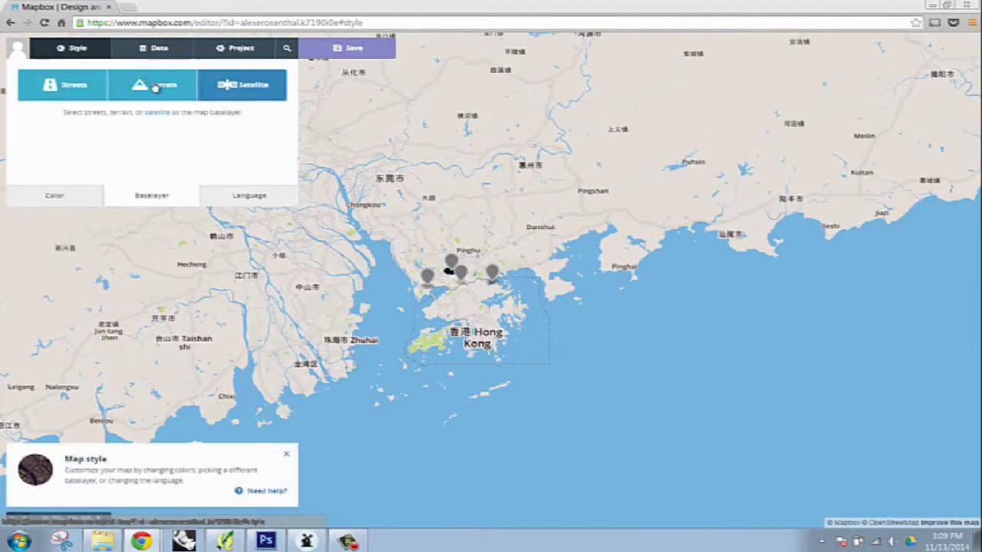
{"action": "left_click", "coordinate": [76, 195]}
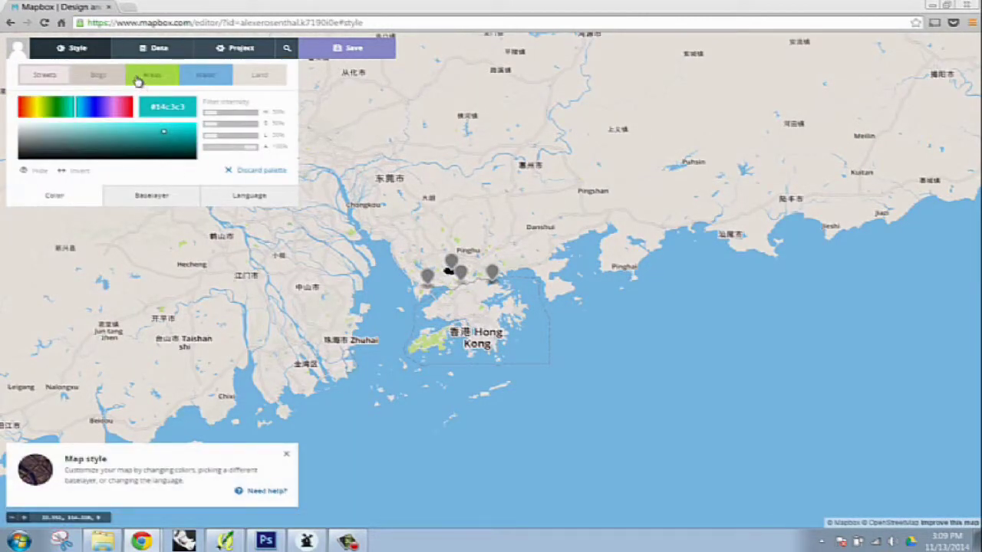
{"action": "left_click", "coordinate": [186, 76]}
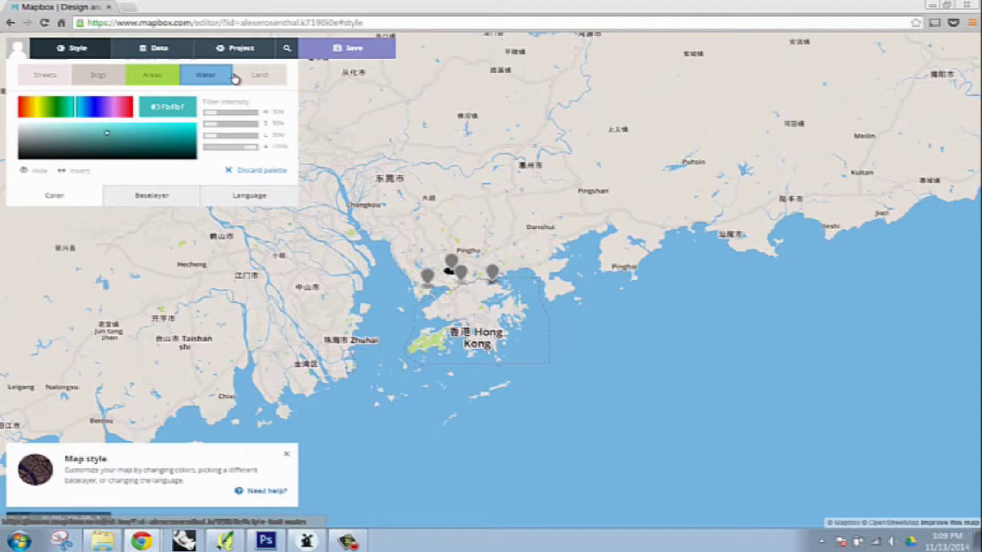
{"action": "left_click_drag", "start_coordinate": [402, 188], "coordinate": [426, 178]}
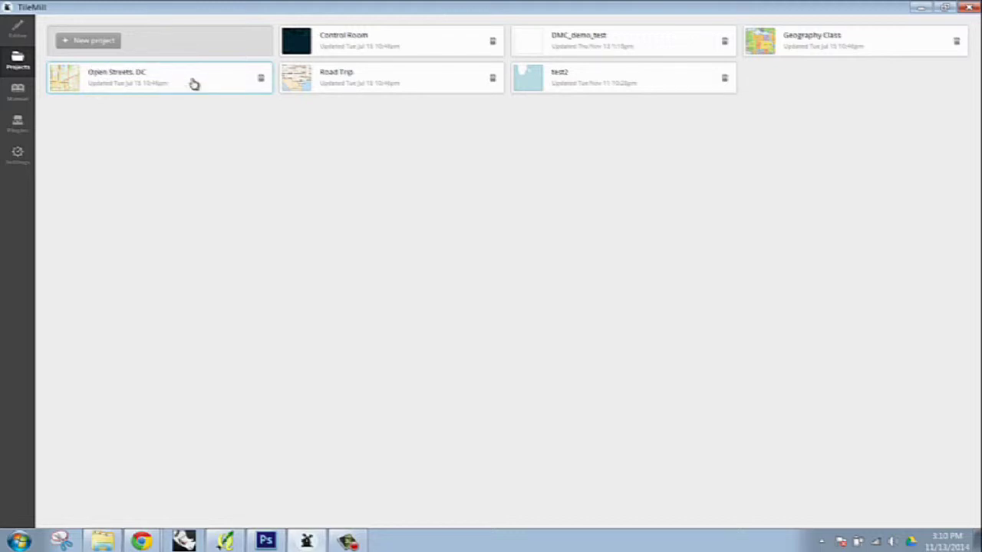
{"action": "left_click", "coordinate": [17, 29]}
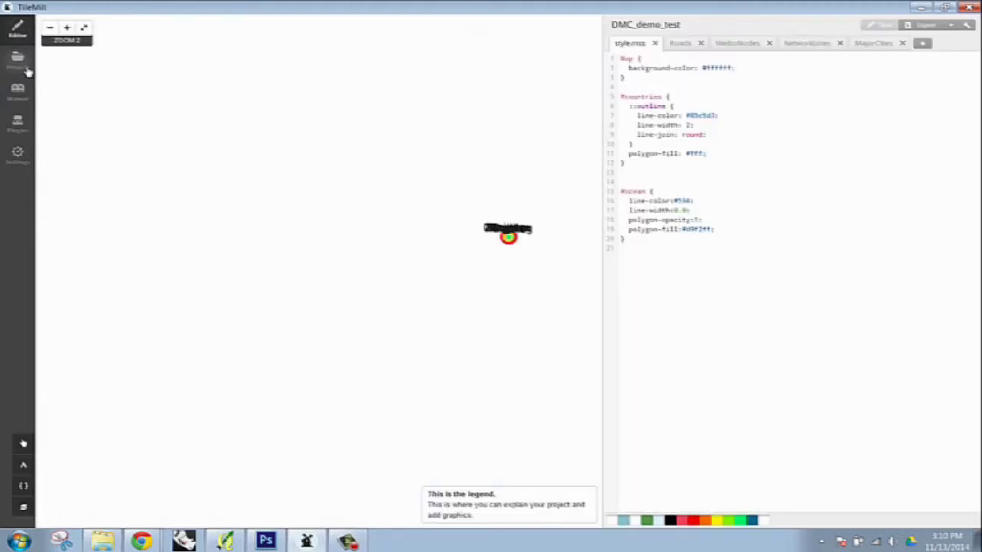
{"action": "left_click", "coordinate": [14, 59]}
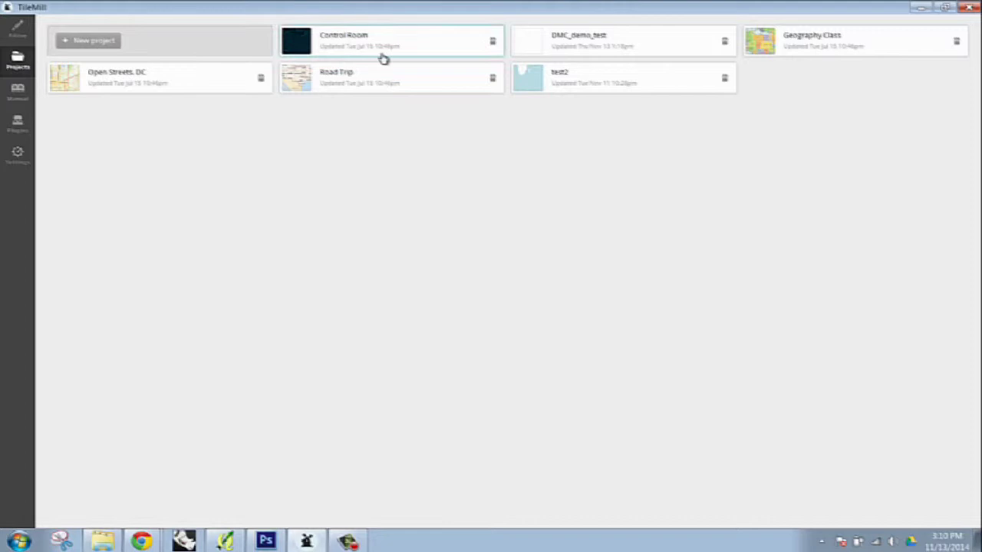
{"action": "left_click", "coordinate": [342, 84]}
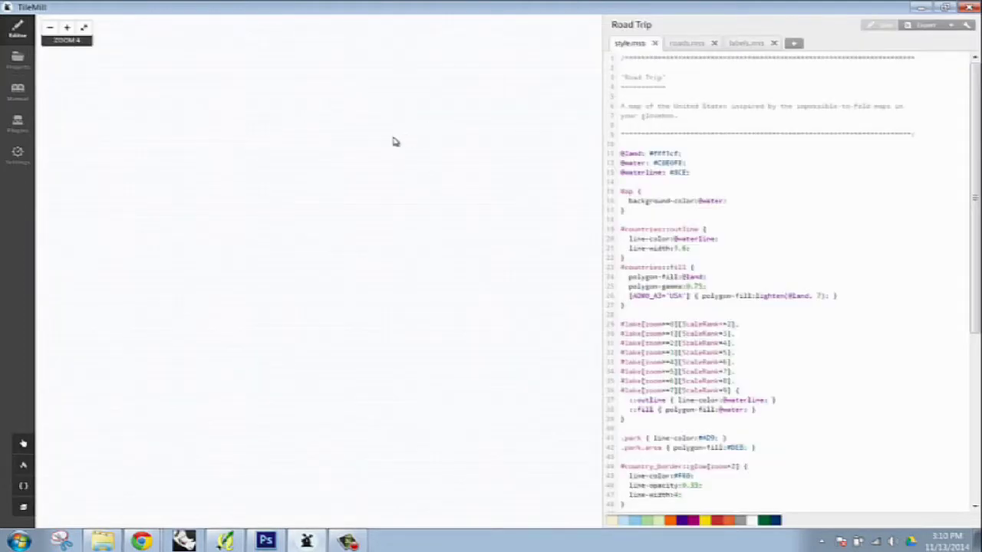
{"action": "scroll", "coordinate": [377, 320], "scroll_direction": "up", "scroll_amount": 2}
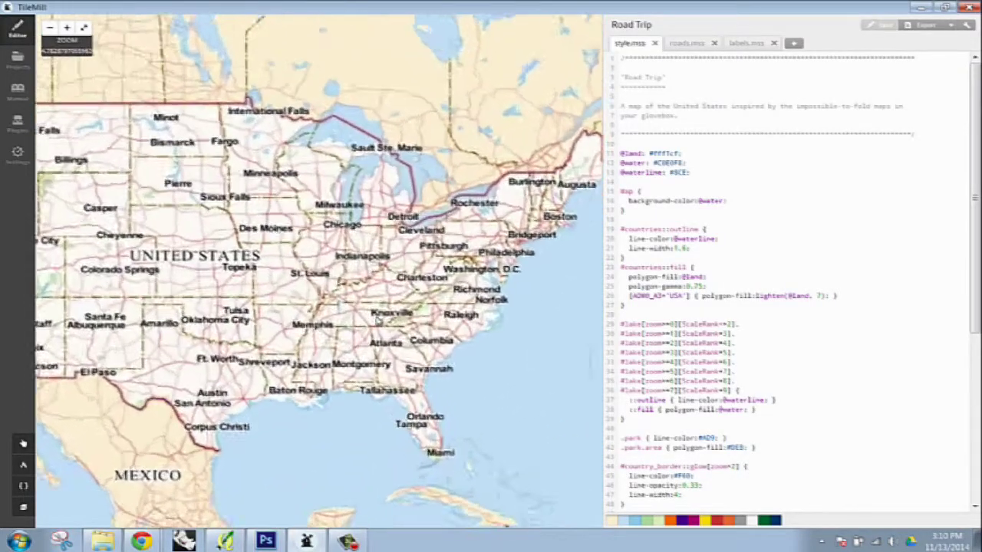
{"action": "scroll", "coordinate": [377, 320], "scroll_direction": "up", "scroll_amount": 1}
{"action": "scroll", "coordinate": [230, 176], "scroll_direction": "down", "scroll_amount": 2}
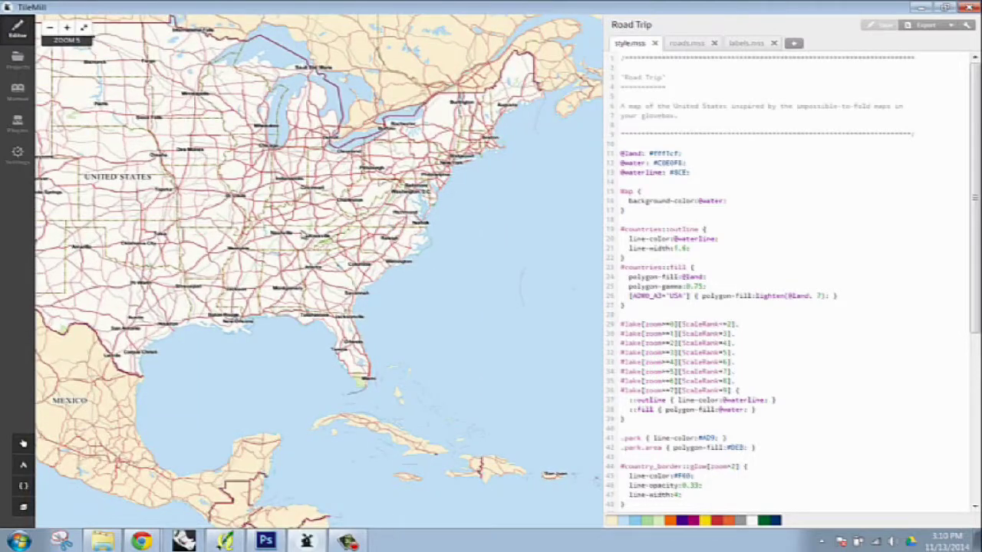
{"action": "left_click_drag", "start_coordinate": [302, 228], "coordinate": [277, 228]}
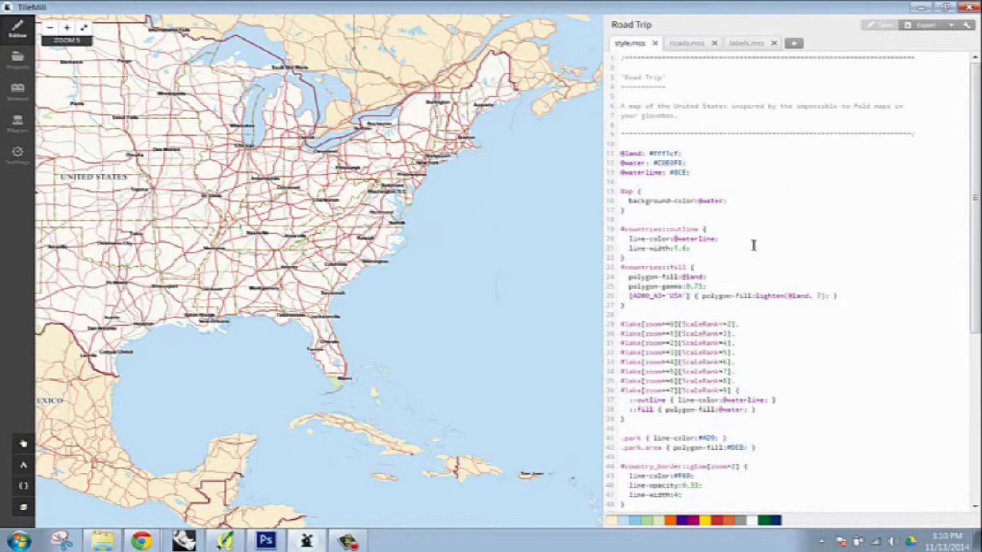
{"action": "left_click", "coordinate": [17, 59]}
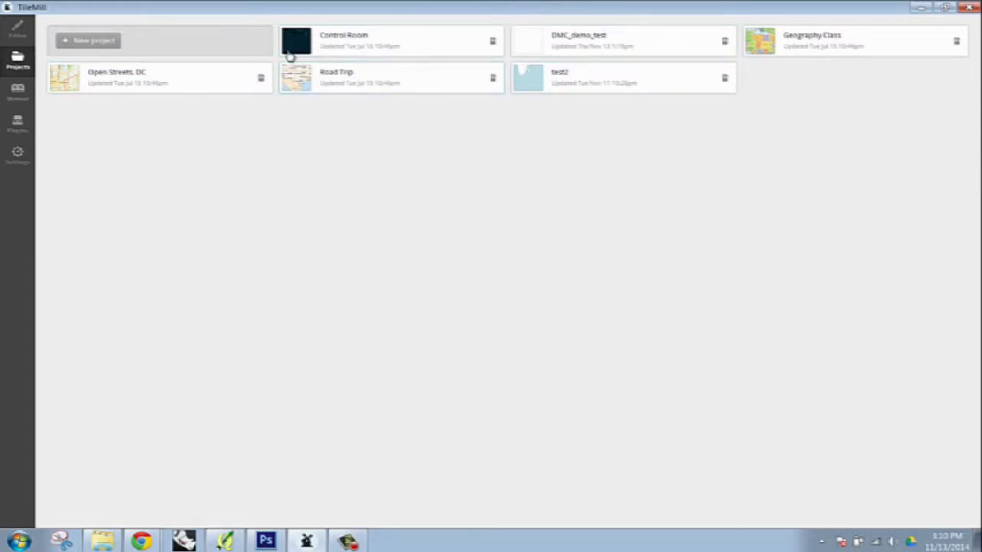
Open the Road Trip project from TileMill's project list.
{"action": "left_click", "coordinate": [365, 87]}
{"action": "scroll", "coordinate": [319, 199], "scroll_direction": "up", "scroll_amount": 3}
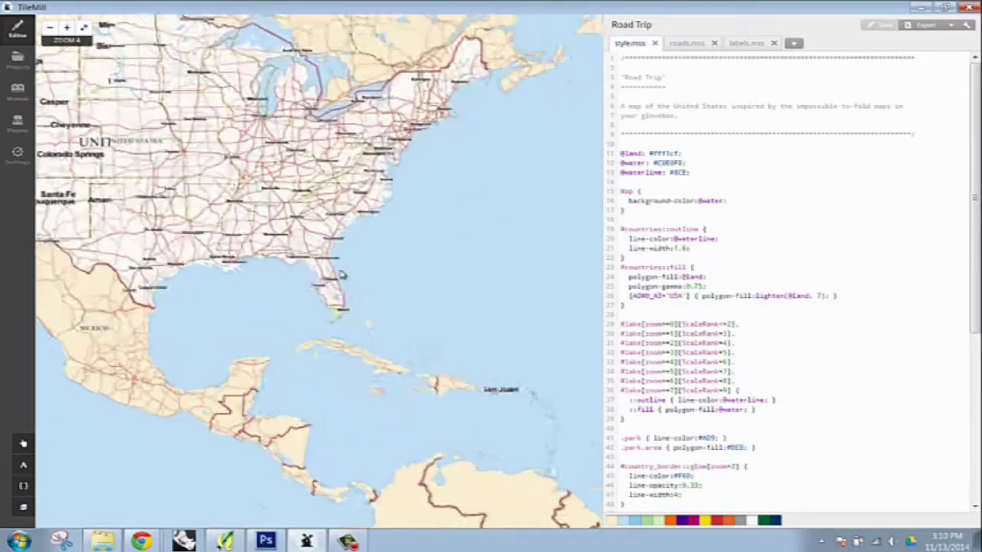
{"action": "scroll", "coordinate": [317, 199], "scroll_direction": "up", "scroll_amount": 2}
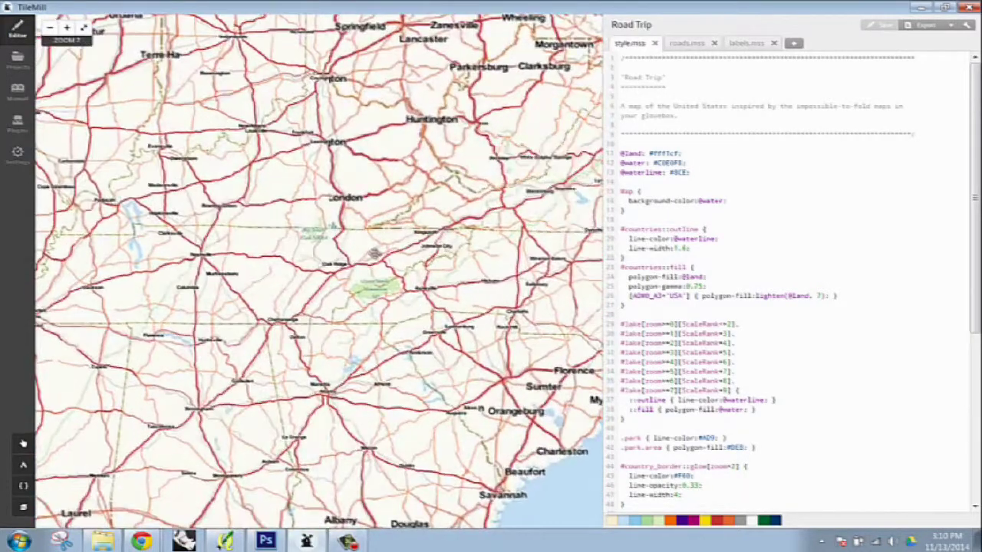
{"action": "scroll", "coordinate": [671, 297], "scroll_direction": "down", "scroll_amount": 5}
{"action": "scroll", "coordinate": [671, 296], "scroll_direction": "up", "scroll_amount": 5}
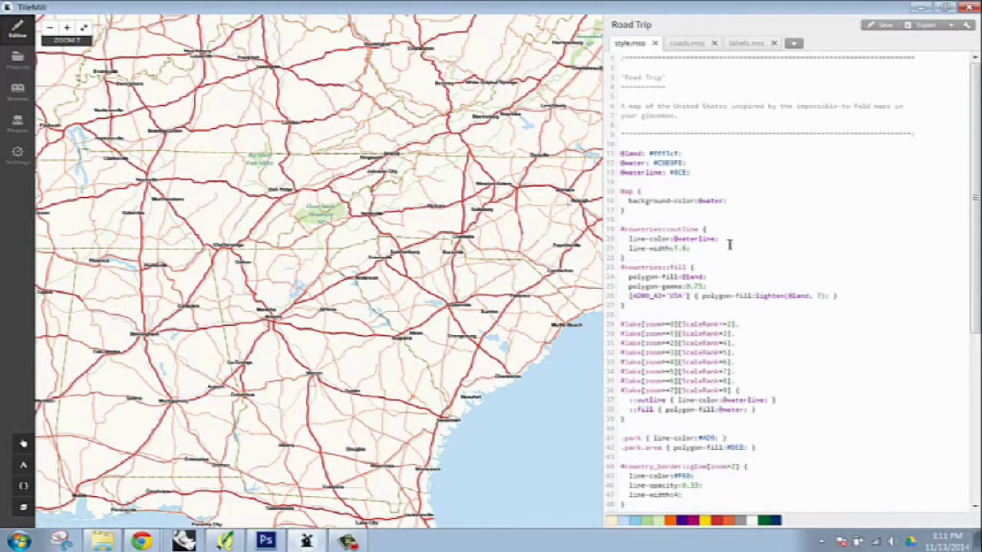
Scroll through the style.mss code and pan the map over the southeastern US states.
{"action": "scroll", "coordinate": [271, 284], "scroll_direction": "down", "scroll_amount": 2}
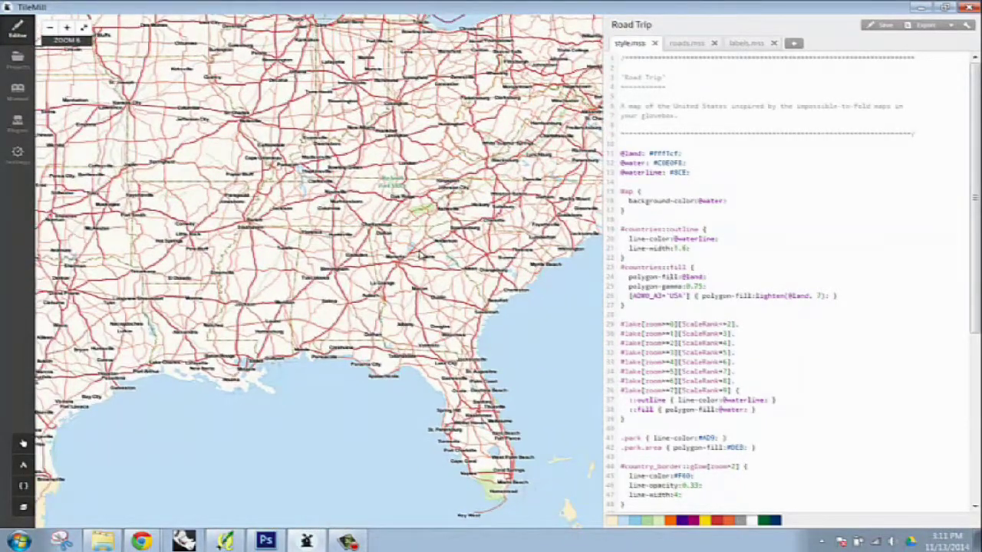
{"action": "scroll", "coordinate": [409, 277], "scroll_direction": "down", "scroll_amount": 3}
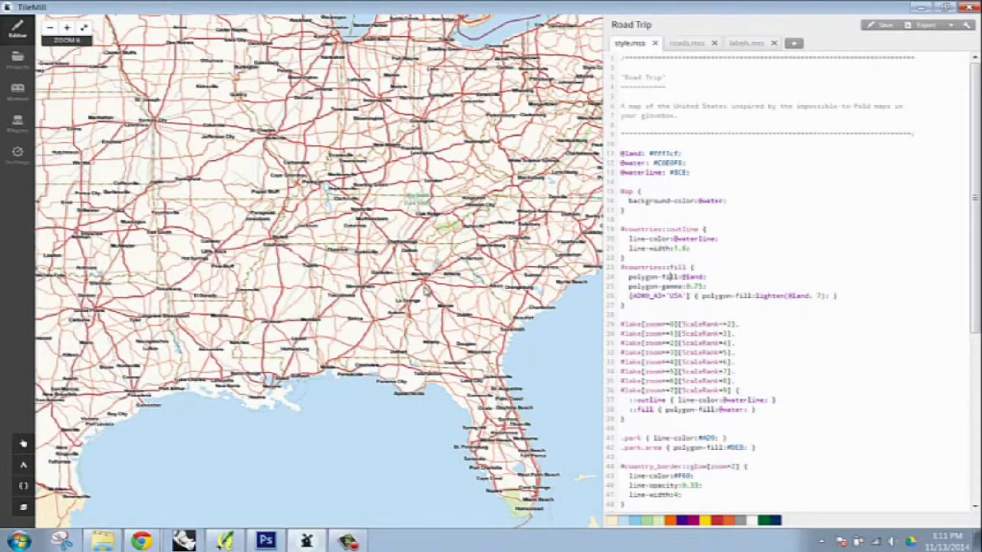
{"action": "scroll", "coordinate": [448, 305], "scroll_direction": "down", "scroll_amount": 1}
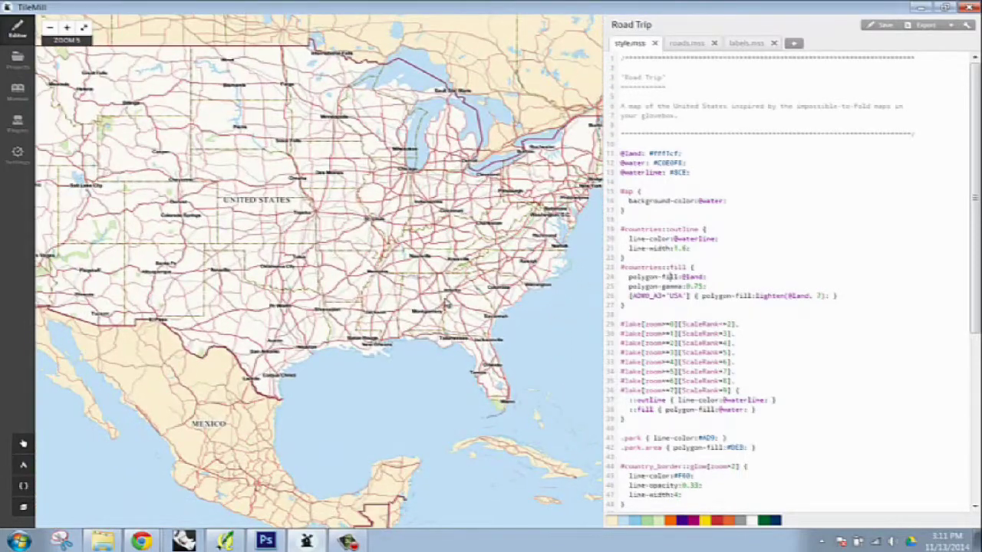
{"action": "left_click_drag", "start_coordinate": [447, 305], "coordinate": [422, 328]}
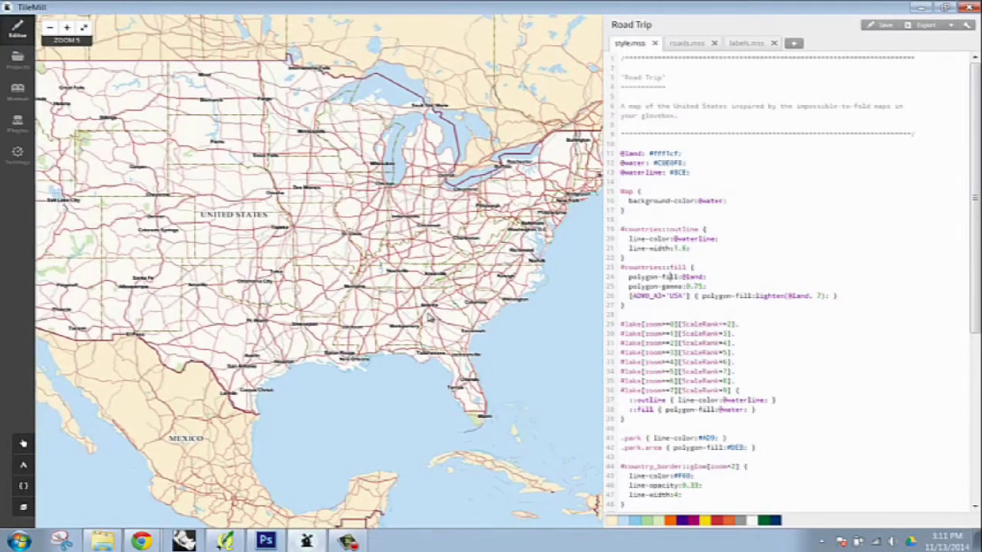
{"action": "scroll", "coordinate": [422, 328], "scroll_direction": "up", "scroll_amount": 1}
{"action": "left_click_drag", "start_coordinate": [462, 293], "coordinate": [393, 317]}
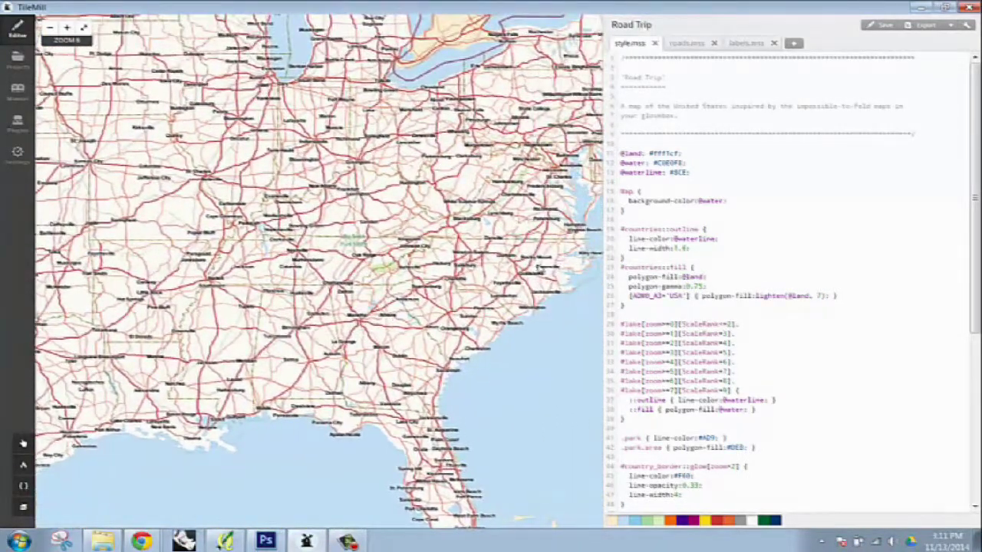
{"action": "scroll", "coordinate": [761, 268], "scroll_direction": "down", "scroll_amount": 2}
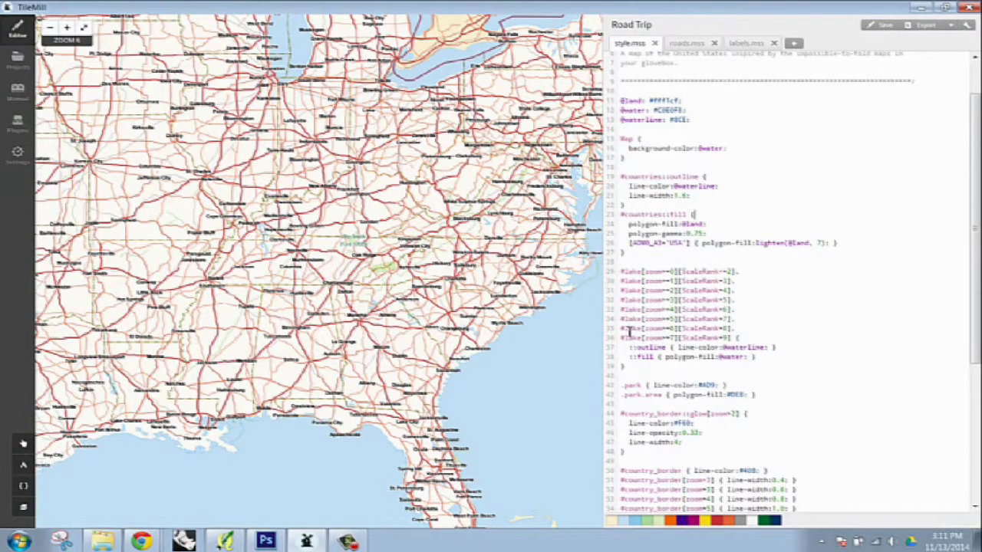
{"action": "scroll", "coordinate": [629, 331], "scroll_direction": "down", "scroll_amount": 5}
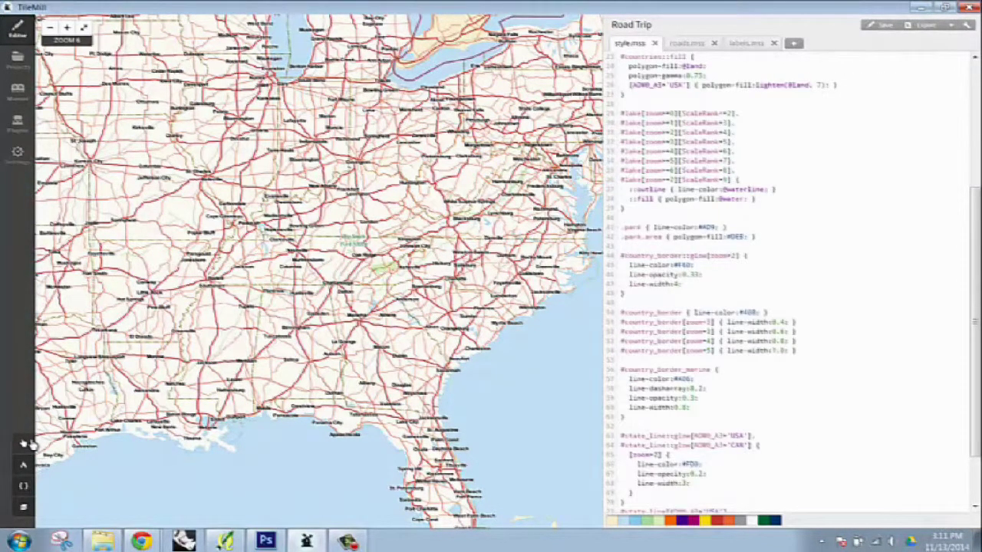
Browse the Carto reference for map, line, polygon, marker, pattern and raster properties.
{"action": "left_click", "coordinate": [24, 445]}
{"action": "left_click", "coordinate": [23, 465]}
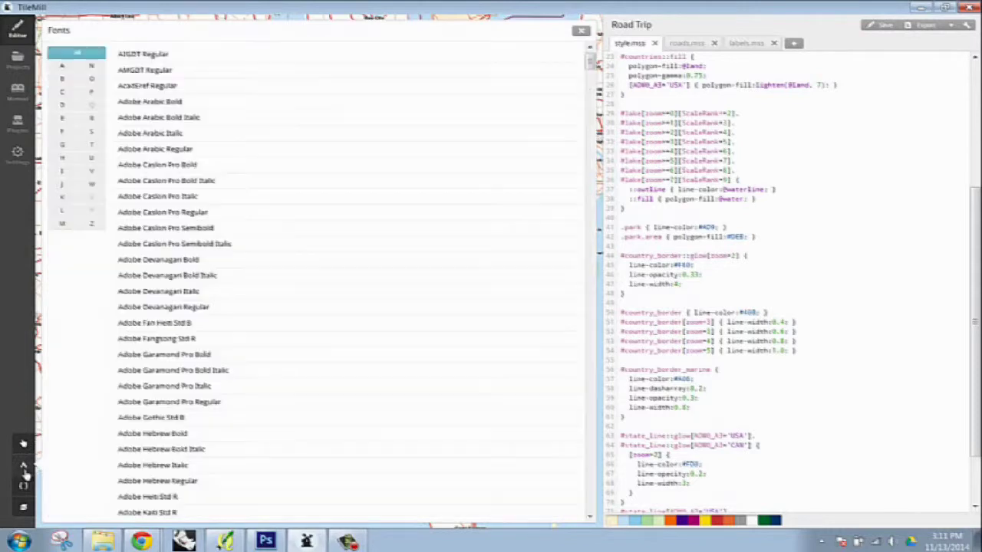
{"action": "left_click", "coordinate": [23, 485]}
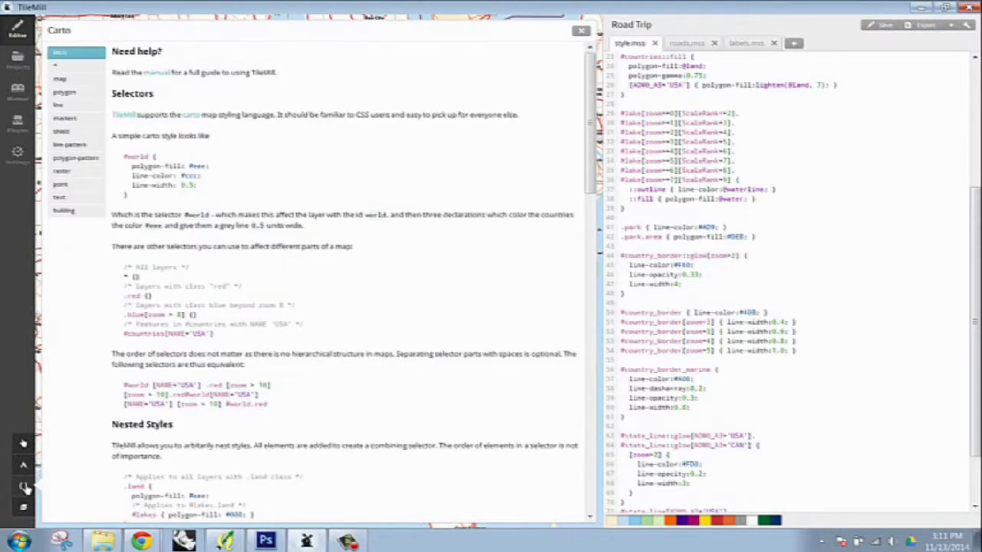
{"action": "left_click", "coordinate": [69, 80]}
{"action": "left_click", "coordinate": [77, 105]}
{"action": "left_click", "coordinate": [77, 94]}
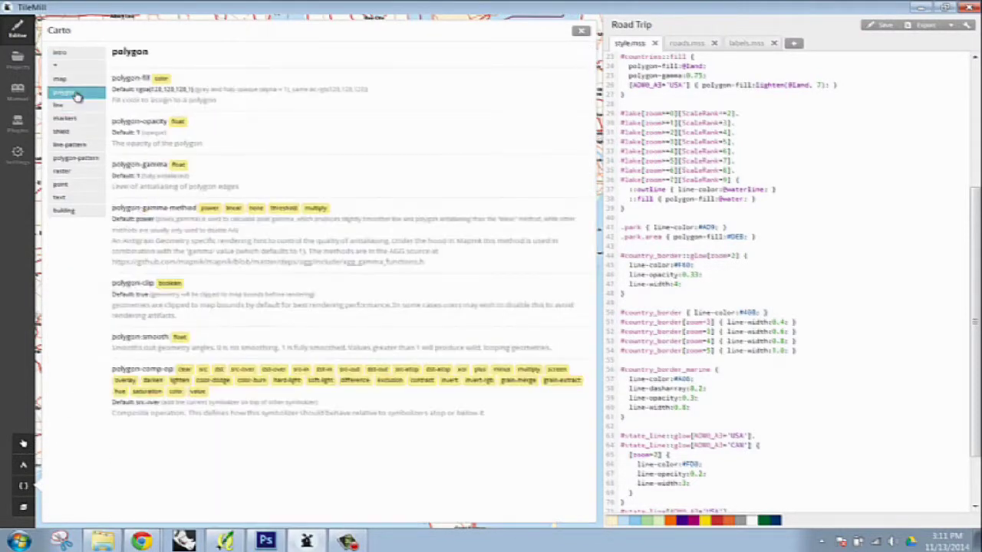
{"action": "left_click", "coordinate": [81, 121]}
{"action": "left_click", "coordinate": [84, 166]}
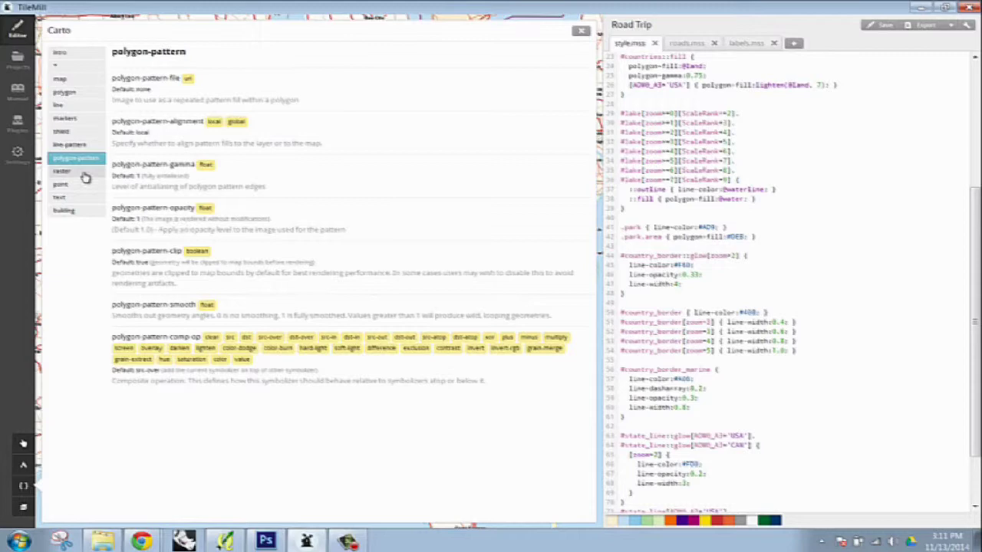
{"action": "left_click", "coordinate": [83, 171]}
Hide the styling reference and close the Road Trip project.
{"action": "scroll", "coordinate": [665, 198], "scroll_direction": "up", "scroll_amount": 4}
{"action": "scroll", "coordinate": [668, 199], "scroll_direction": "up", "scroll_amount": 4}
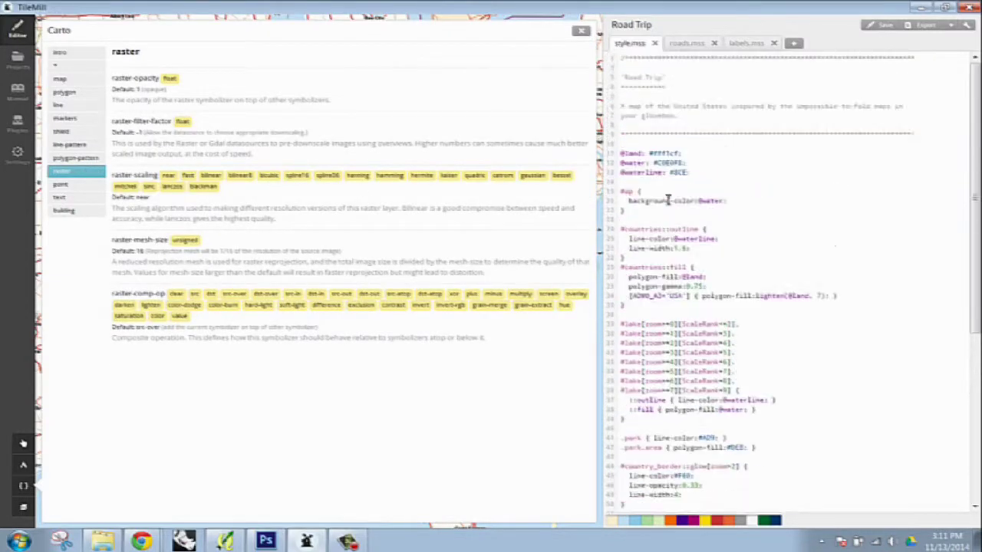
{"action": "scroll", "coordinate": [667, 200], "scroll_direction": "down", "scroll_amount": 2}
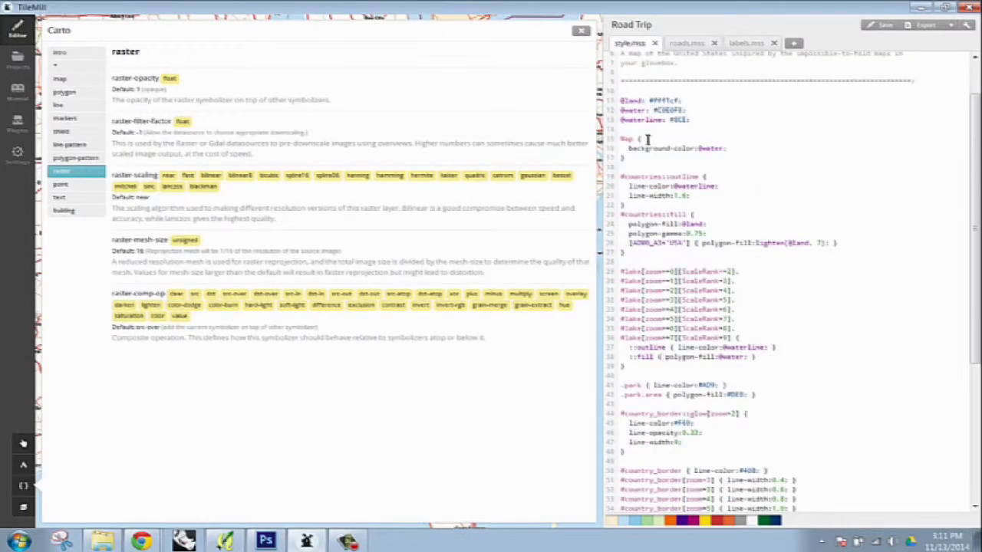
{"action": "left_click", "coordinate": [582, 35]}
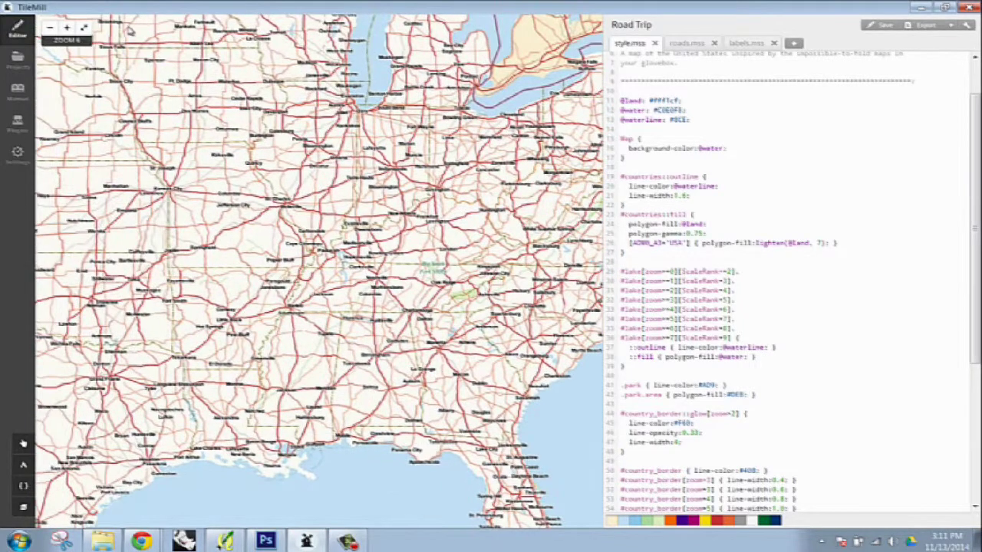
{"action": "left_click", "coordinate": [17, 58]}
Discard Road Trip's unsaved changes and switch to the QGIS Shenzhen–Hong Kong map.
{"action": "left_click", "coordinate": [552, 316]}
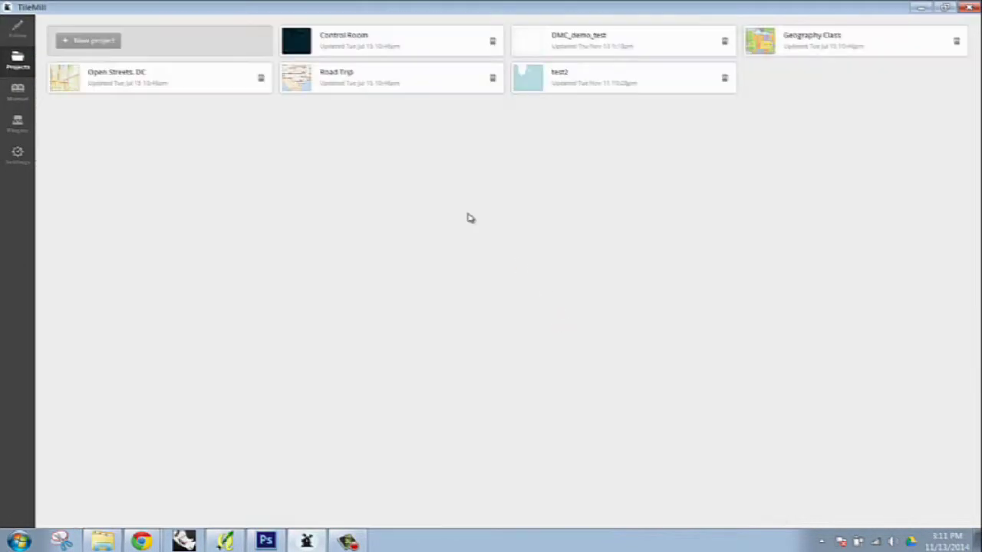
{"action": "left_click", "coordinate": [226, 541]}
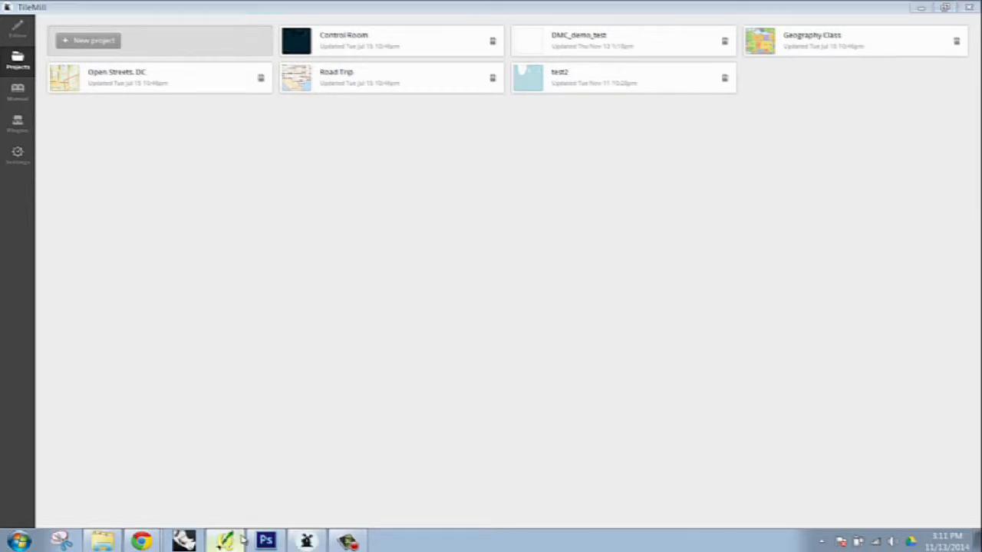
{"action": "scroll", "coordinate": [547, 284], "scroll_direction": "down", "scroll_amount": 1}
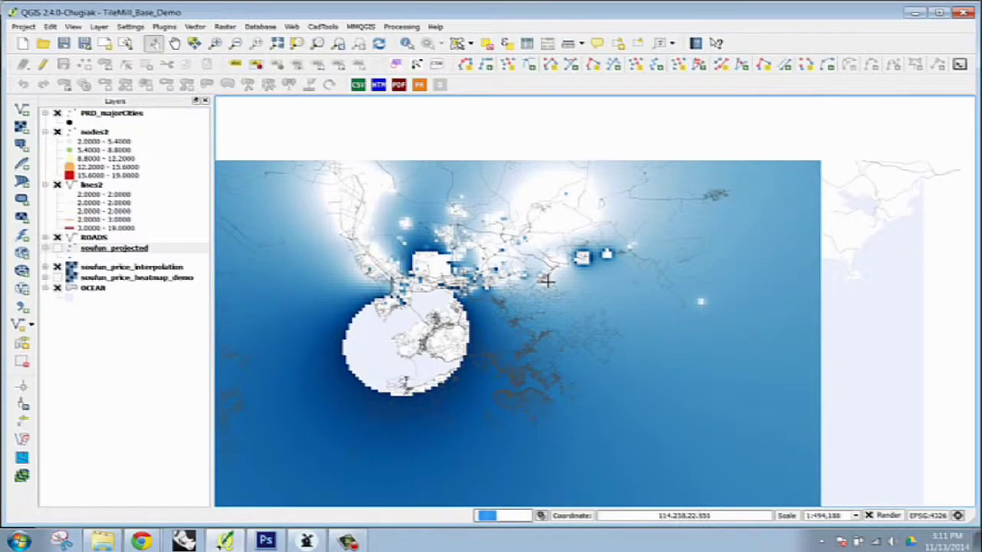
{"action": "scroll", "coordinate": [548, 283], "scroll_direction": "up", "scroll_amount": 1}
{"action": "scroll", "coordinate": [464, 300], "scroll_direction": "up", "scroll_amount": 2}
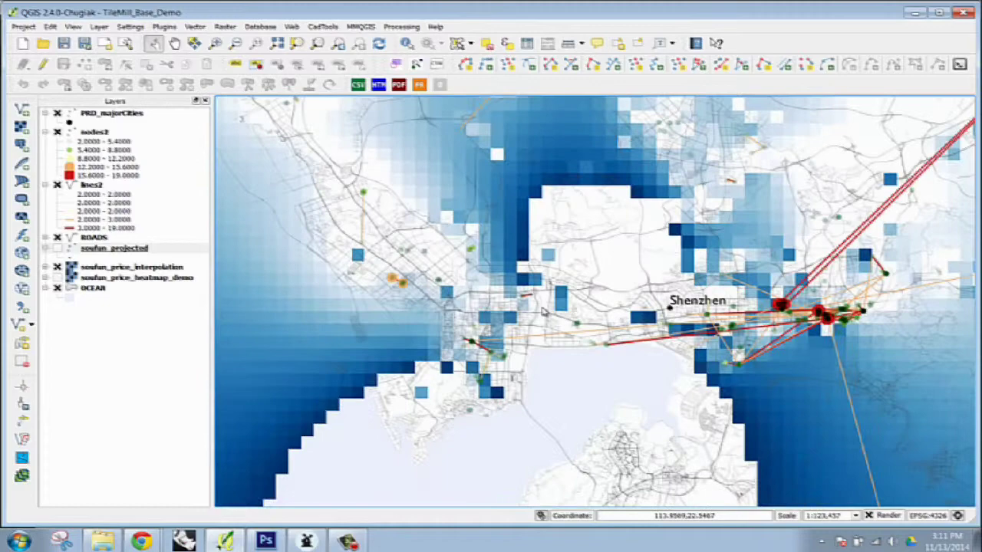
{"action": "scroll", "coordinate": [465, 301], "scroll_direction": "down", "scroll_amount": 1}
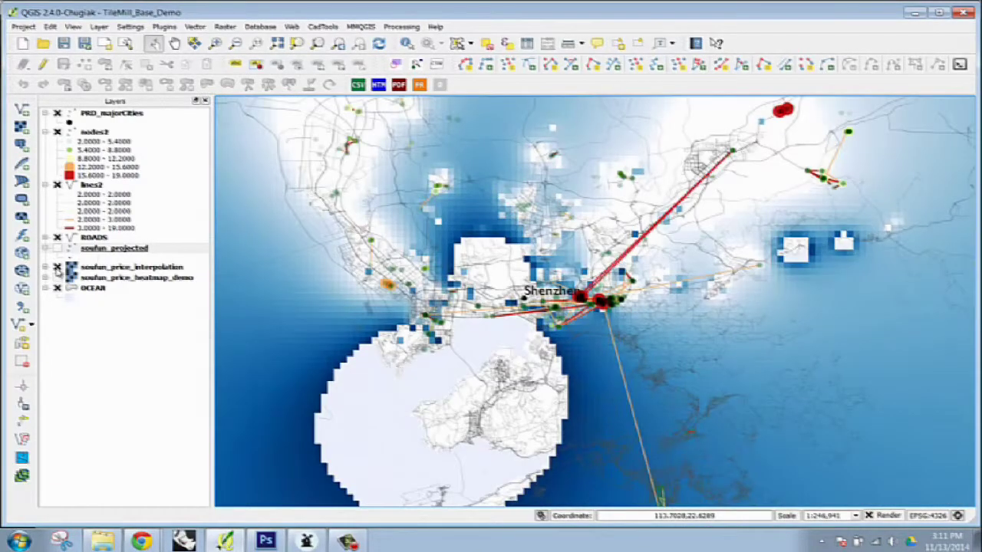
Hide the soufun_price_interpolation heatmap and pan around the node and flow lines.
{"action": "left_click", "coordinate": [57, 267]}
{"action": "left_click_drag", "start_coordinate": [600, 328], "coordinate": [524, 271]}
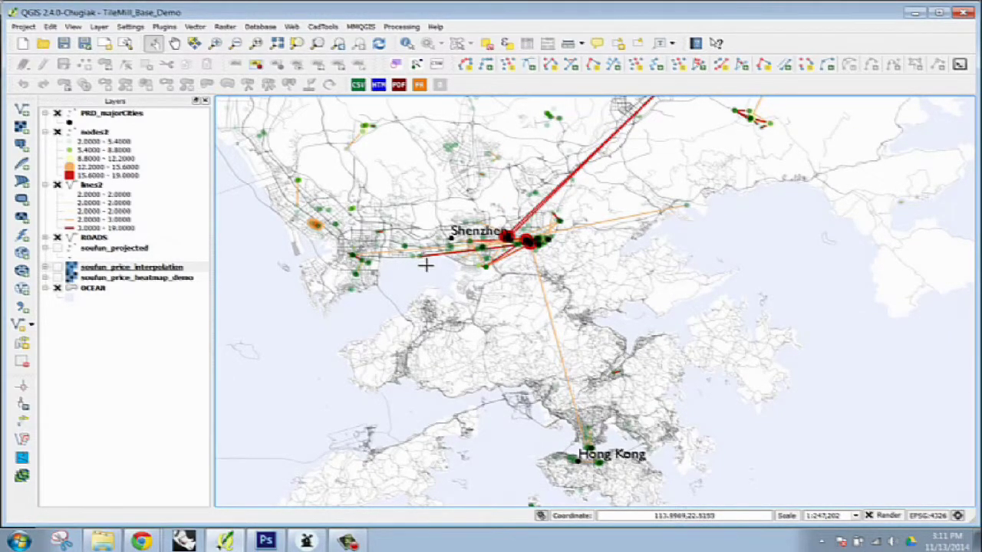
{"action": "scroll", "coordinate": [568, 294], "scroll_direction": "up", "scroll_amount": 1}
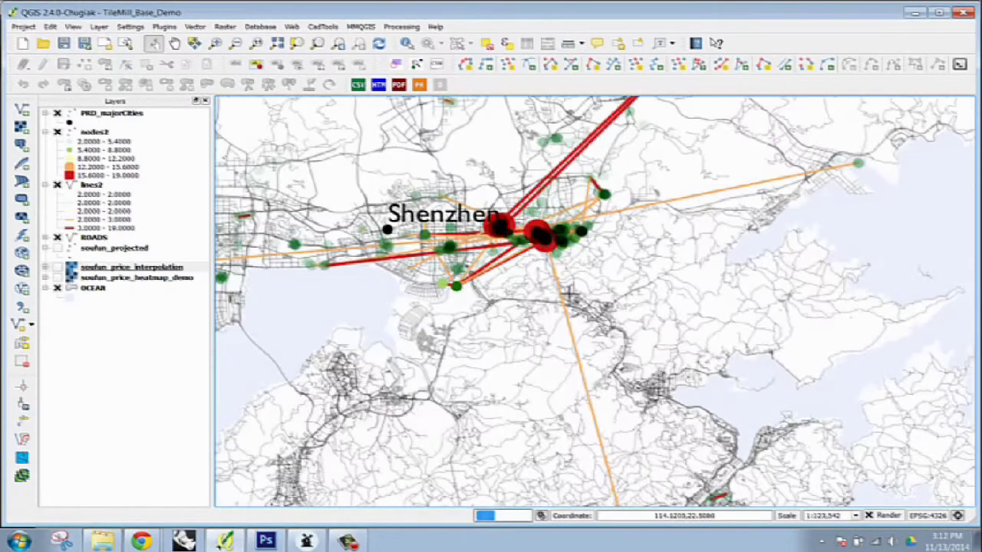
{"action": "scroll", "coordinate": [536, 289], "scroll_direction": "down", "scroll_amount": 2}
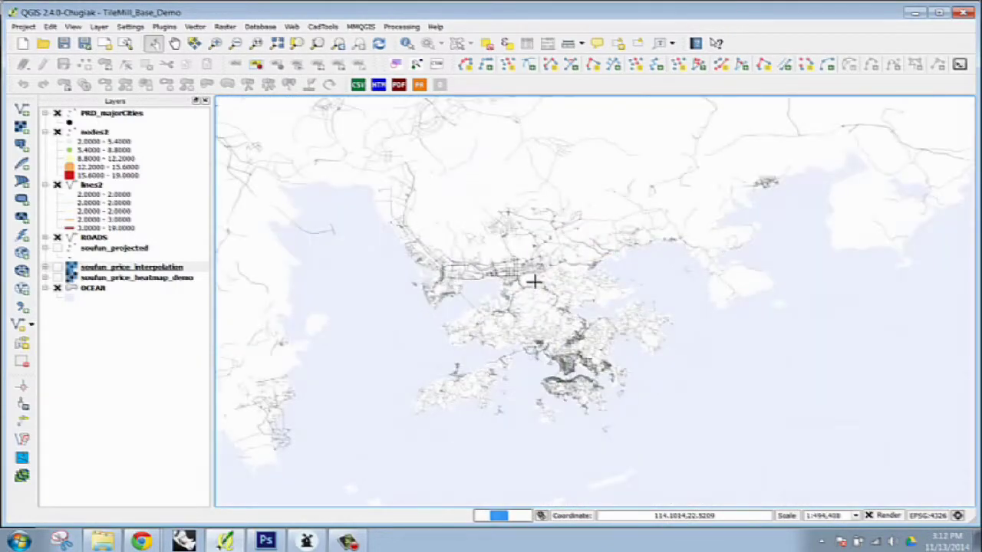
{"action": "scroll", "coordinate": [533, 282], "scroll_direction": "up", "scroll_amount": 1}
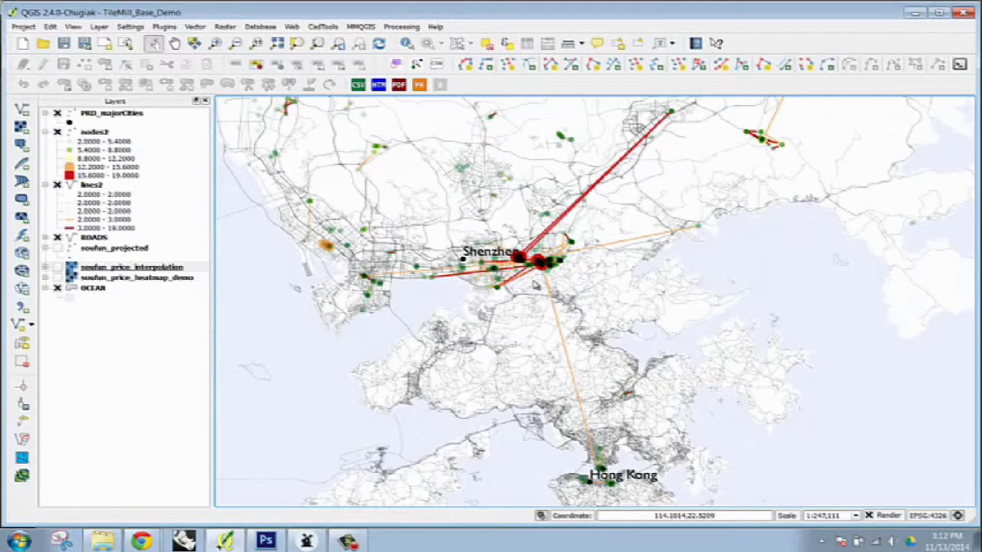
Re-show the heatmap, open and close its Layer Properties, then select nodes2.
{"action": "left_click", "coordinate": [57, 267]}
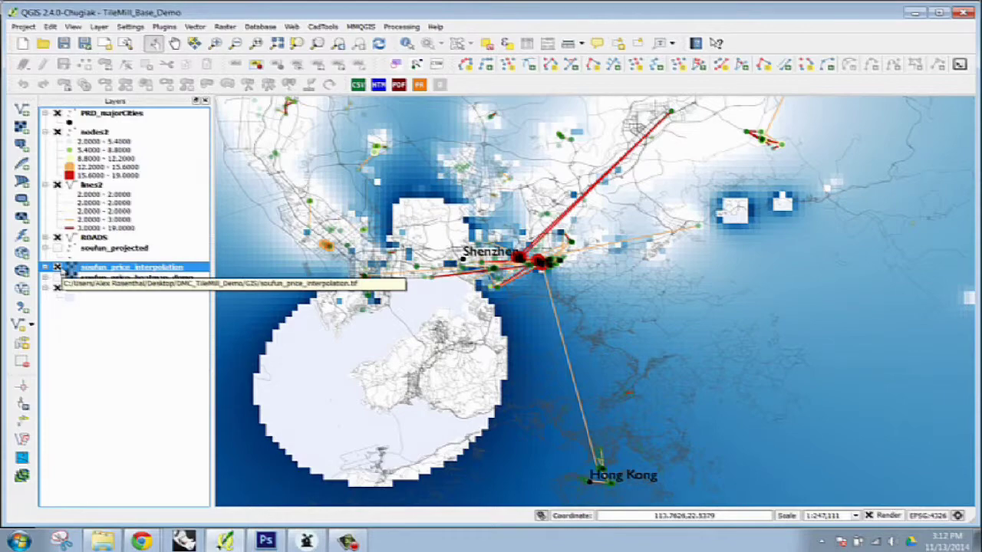
{"action": "double_click", "coordinate": [70, 268]}
{"action": "left_click_drag", "start_coordinate": [869, 274], "coordinate": [496, 267]}
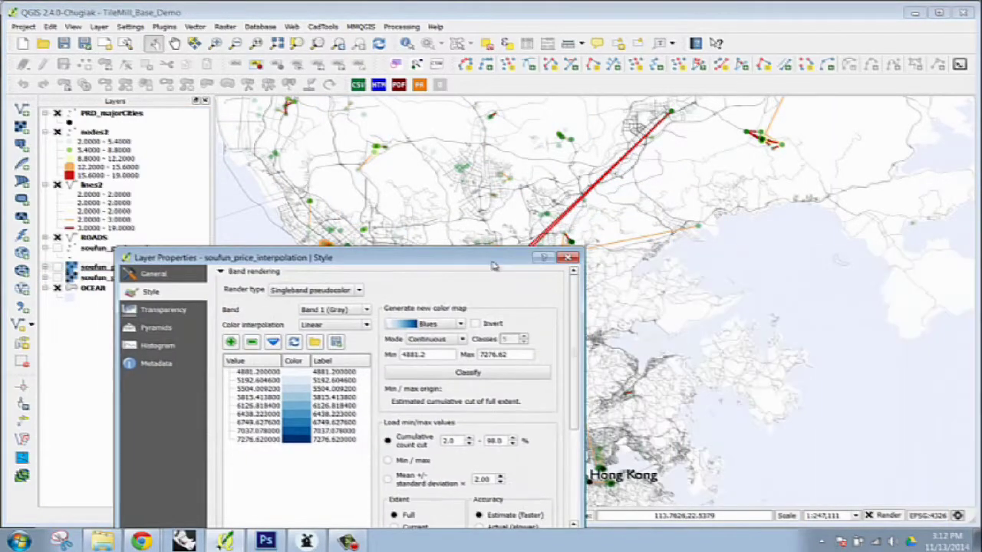
{"action": "left_click", "coordinate": [576, 264]}
{"action": "left_click_drag", "start_coordinate": [427, 260], "coordinate": [509, 283]}
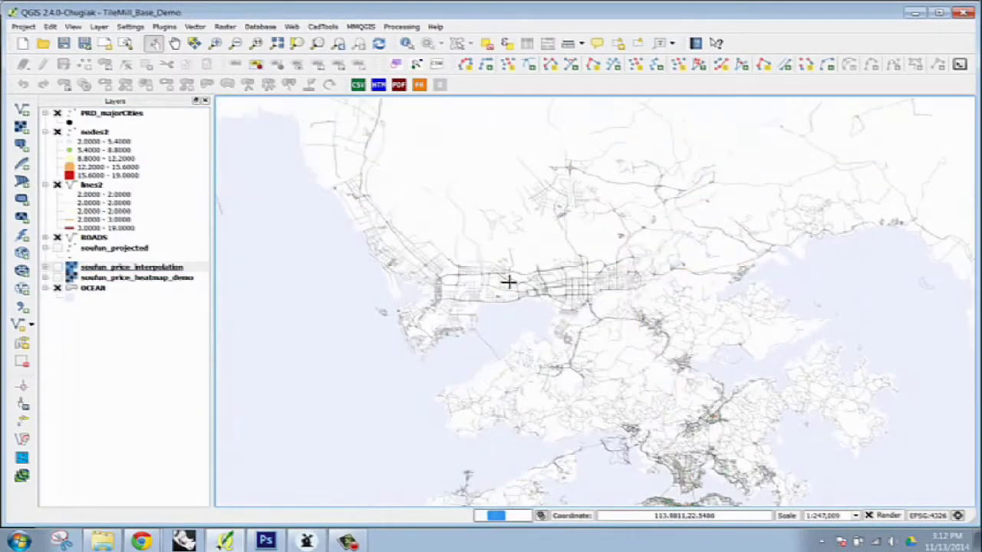
{"action": "left_click", "coordinate": [99, 132]}
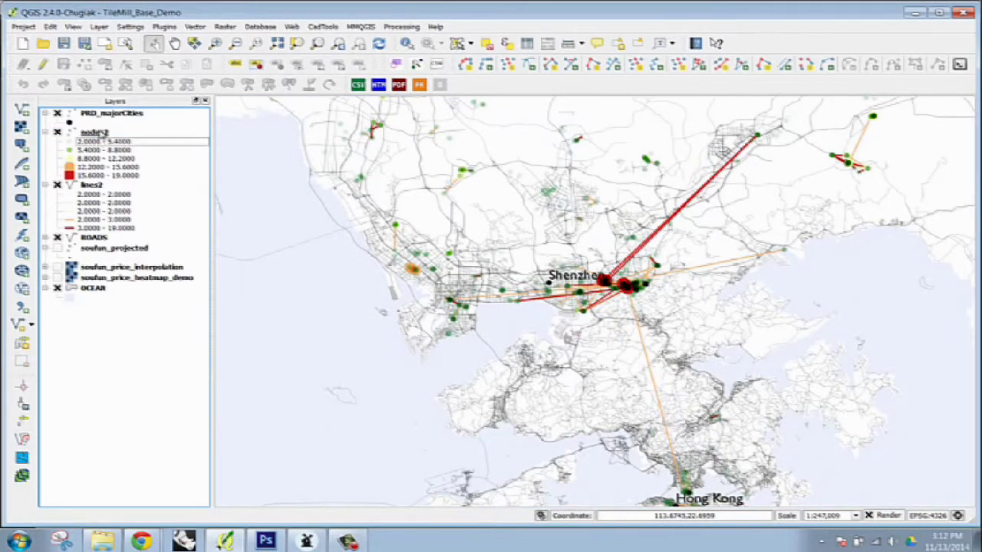
{"action": "right_click", "coordinate": [99, 132]}
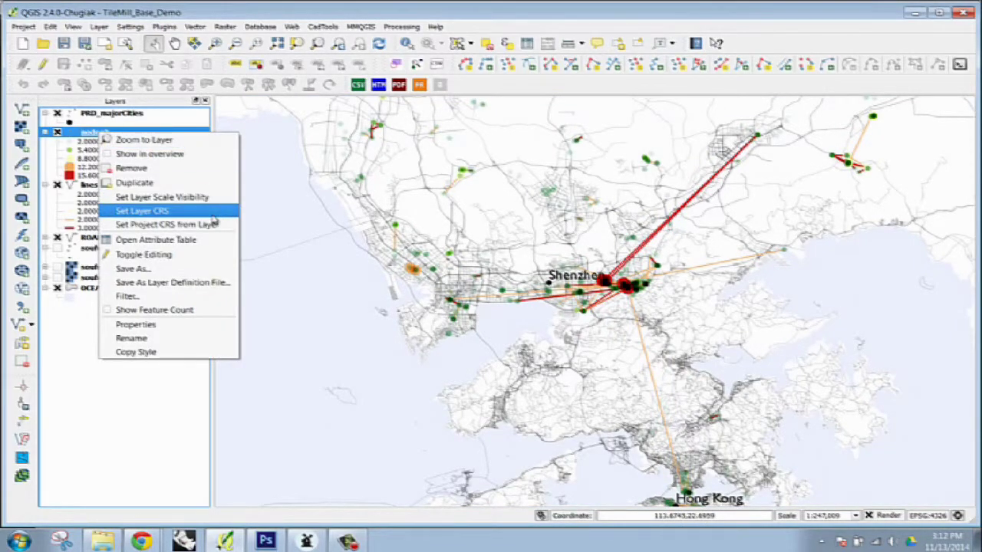
{"action": "left_click", "coordinate": [207, 269]}
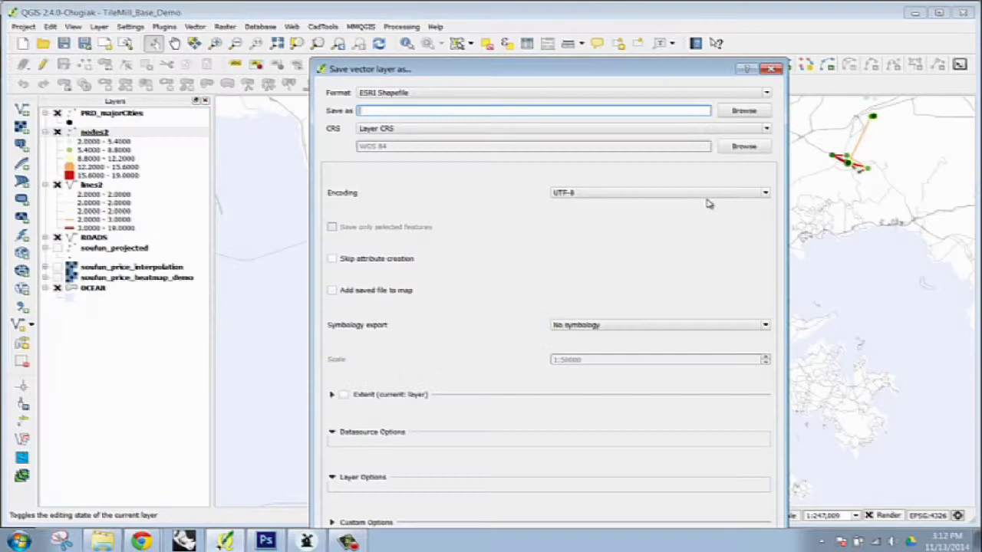
{"action": "left_click", "coordinate": [743, 111]}
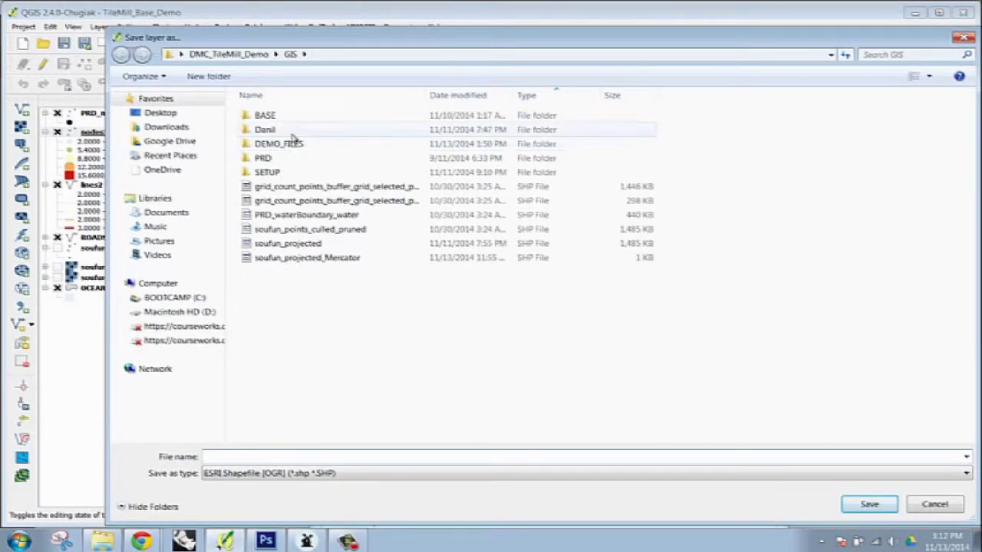
{"action": "double_click", "coordinate": [291, 143]}
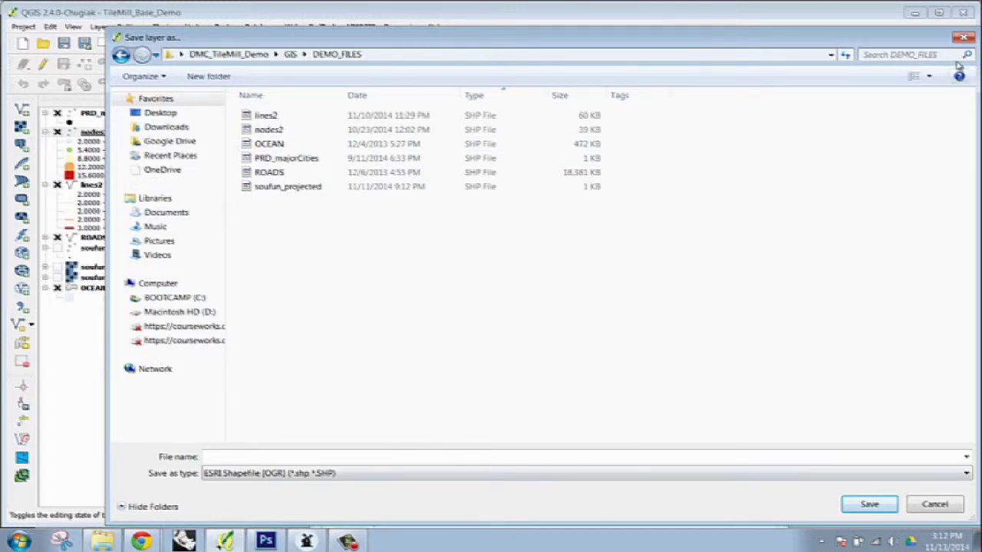
{"action": "left_click", "coordinate": [964, 39]}
{"action": "left_click", "coordinate": [773, 69]}
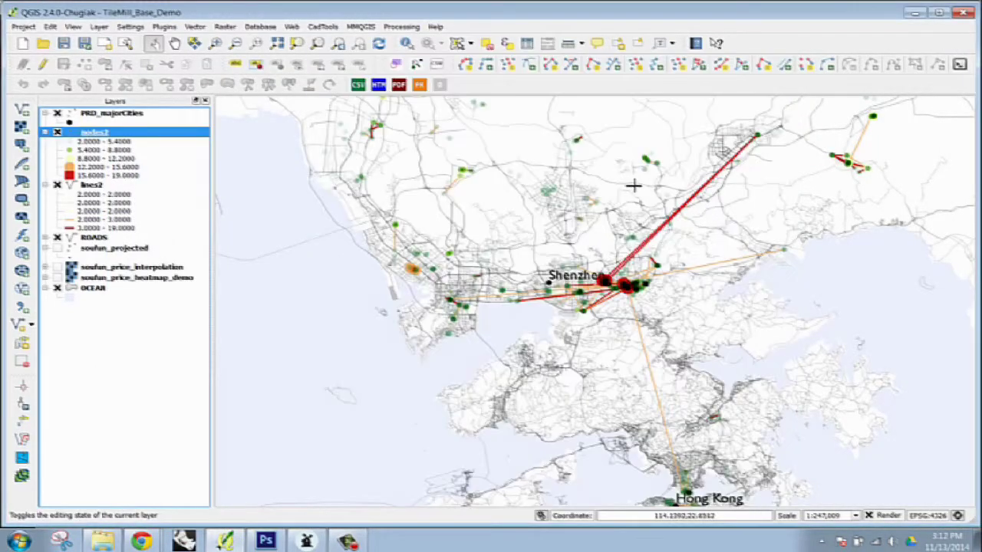
{"action": "scroll", "coordinate": [565, 175], "scroll_direction": "down", "scroll_amount": 1}
{"action": "scroll", "coordinate": [566, 197], "scroll_direction": "up", "scroll_amount": 1}
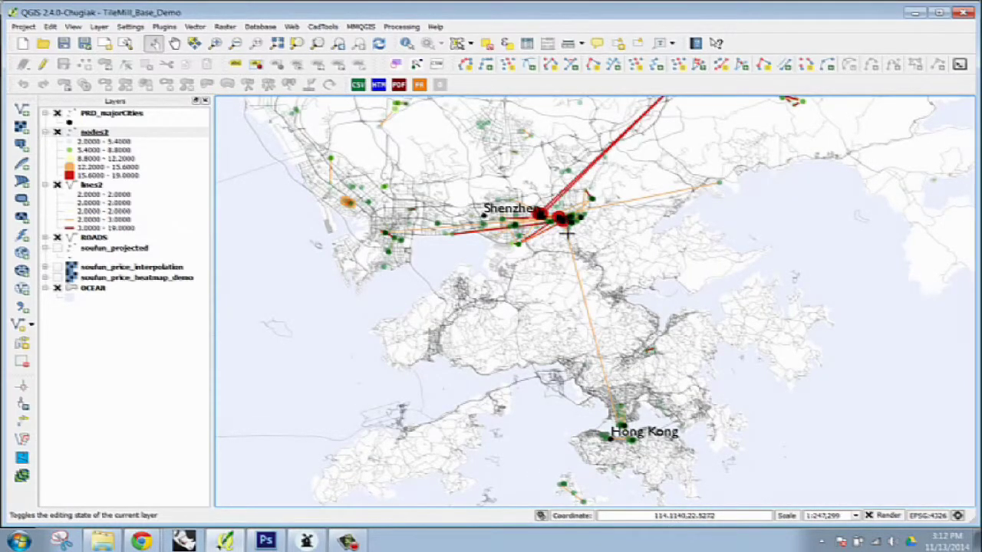
{"action": "scroll", "coordinate": [568, 230], "scroll_direction": "up", "scroll_amount": 1}
Tick soufun_price_interpolation to show the price surface and zoom out over Shenzhen–Hong Kong.
{"action": "scroll", "coordinate": [502, 220], "scroll_direction": "down", "scroll_amount": 1}
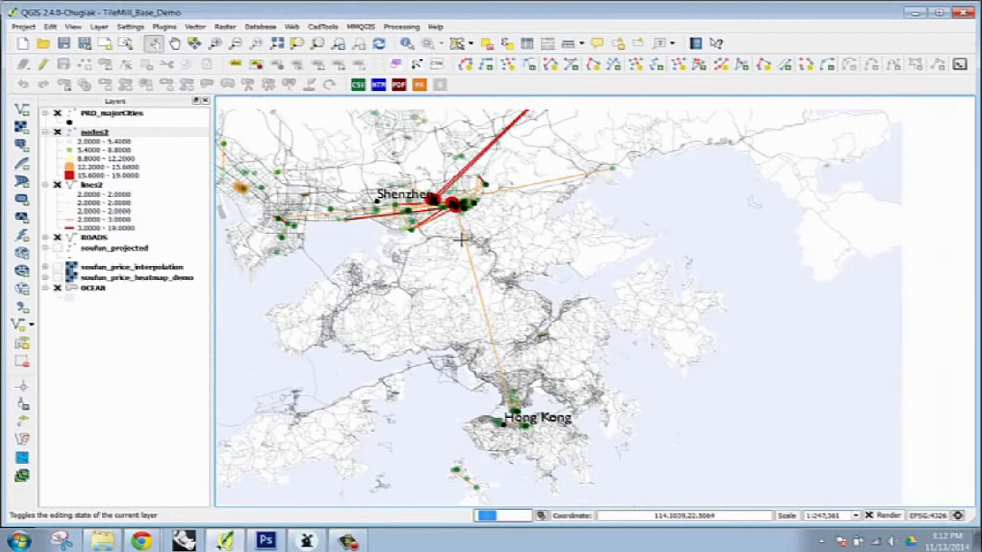
{"action": "left_click", "coordinate": [57, 268]}
{"action": "scroll", "coordinate": [460, 318], "scroll_direction": "down", "scroll_amount": 1}
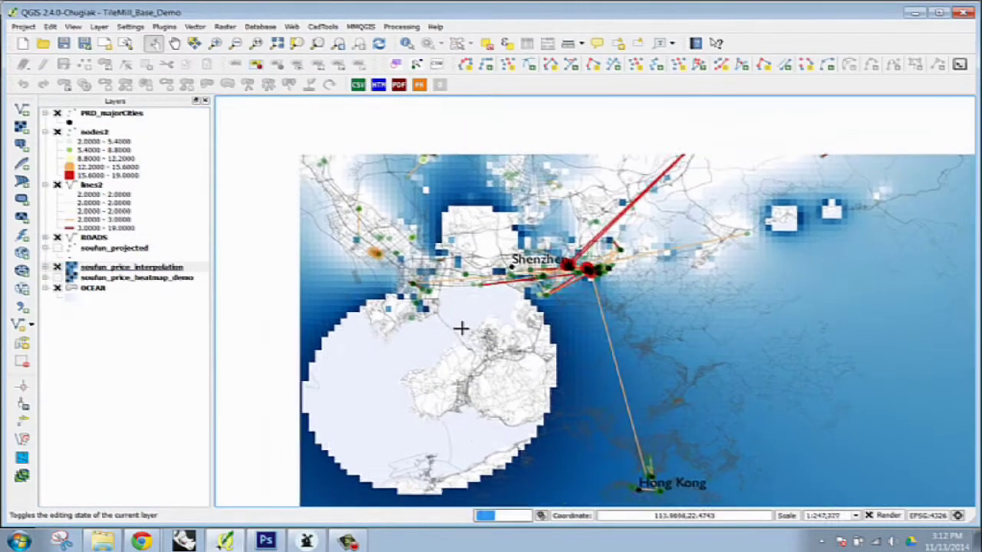
{"action": "scroll", "coordinate": [457, 309], "scroll_direction": "up", "scroll_amount": 1}
{"action": "scroll", "coordinate": [460, 307], "scroll_direction": "down", "scroll_amount": 1}
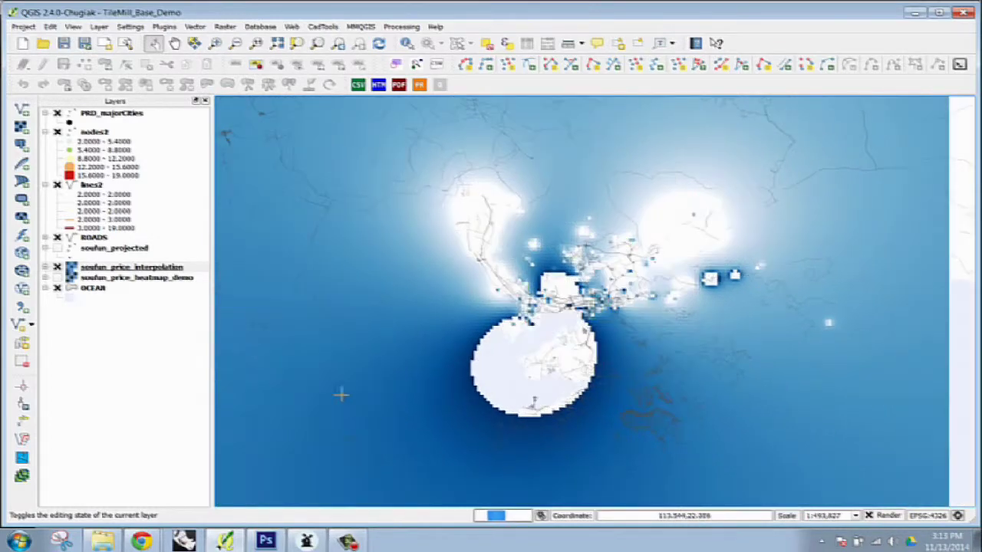
Open and close the soufun_price_interpolation layer's properties.
{"action": "right_click", "coordinate": [116, 268]}
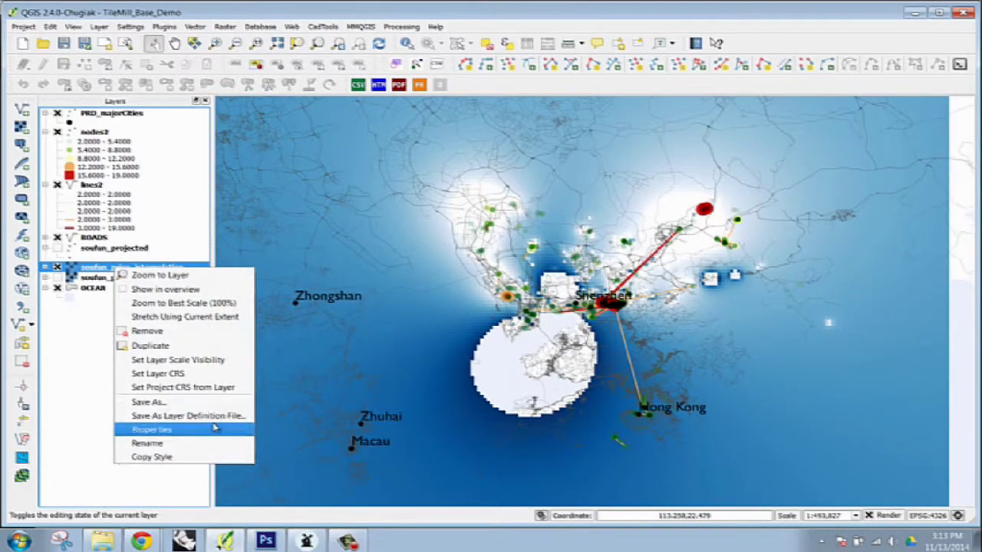
{"action": "left_click", "coordinate": [207, 429]}
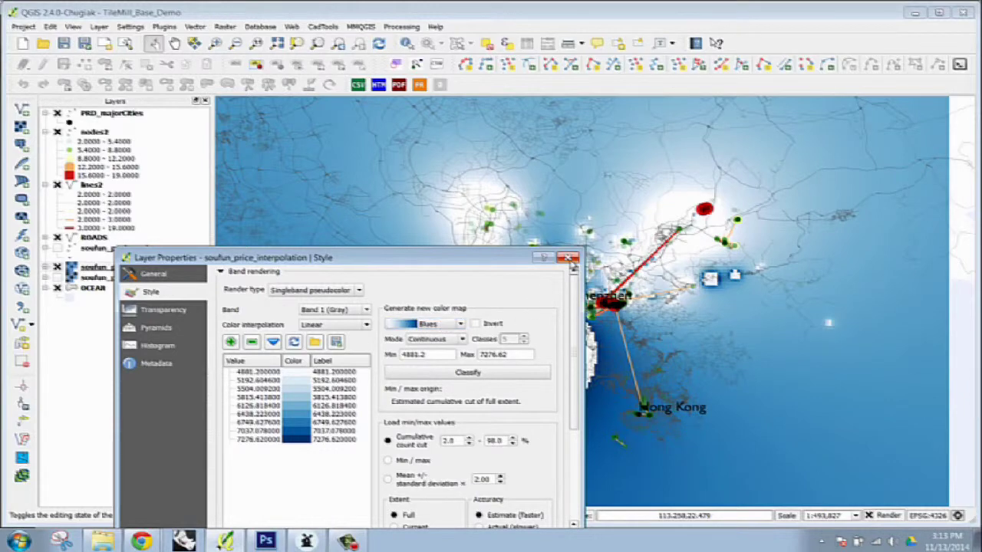
{"action": "left_click", "coordinate": [569, 257]}
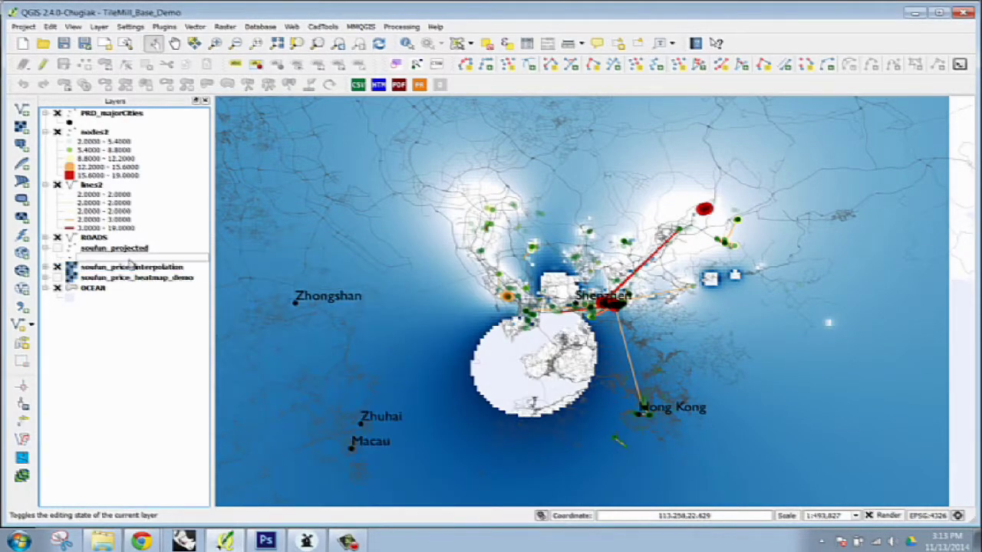
Open Save As for the soufun_price_interpolation raster.
{"action": "left_click", "coordinate": [126, 268]}
{"action": "right_click", "coordinate": [126, 268]}
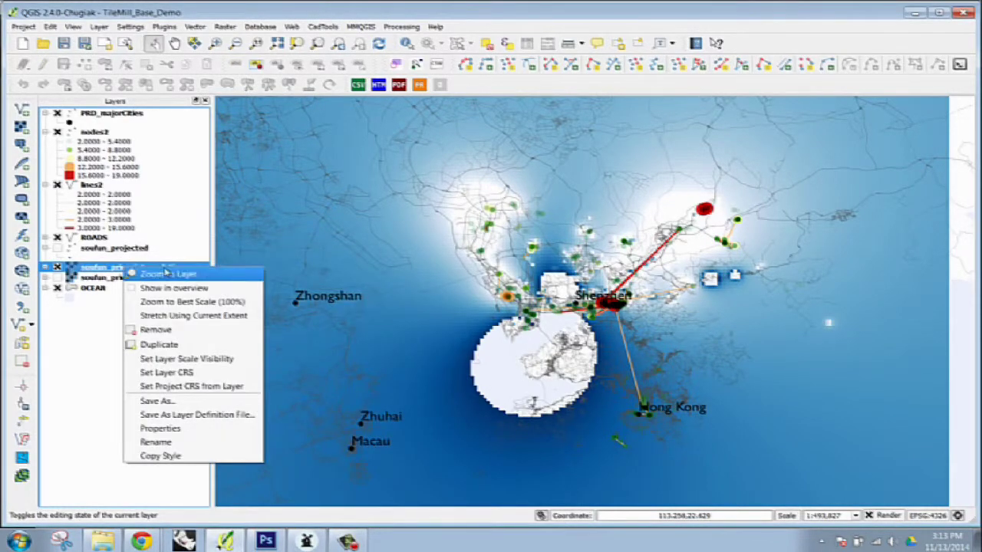
{"action": "left_click", "coordinate": [227, 403]}
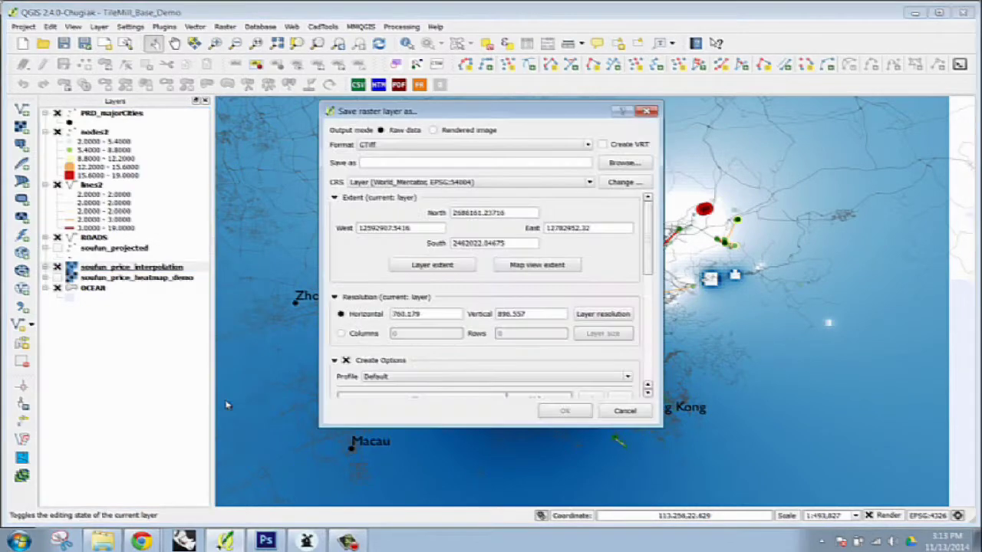
Switch the export to rendered image output and browse to DEMO_FILES for the file, then cancel.
{"action": "left_click", "coordinate": [446, 134]}
{"action": "left_click", "coordinate": [458, 162]}
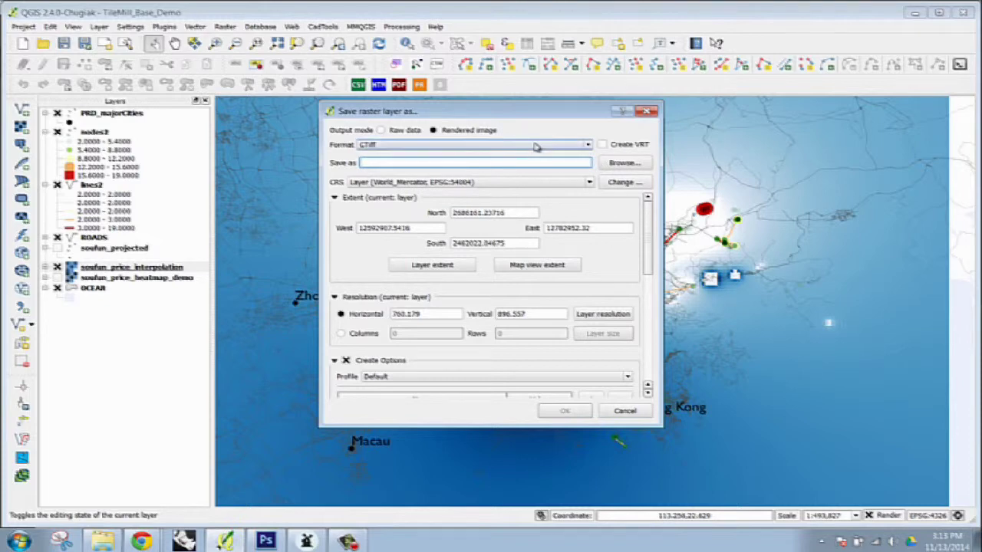
{"action": "left_click", "coordinate": [610, 166]}
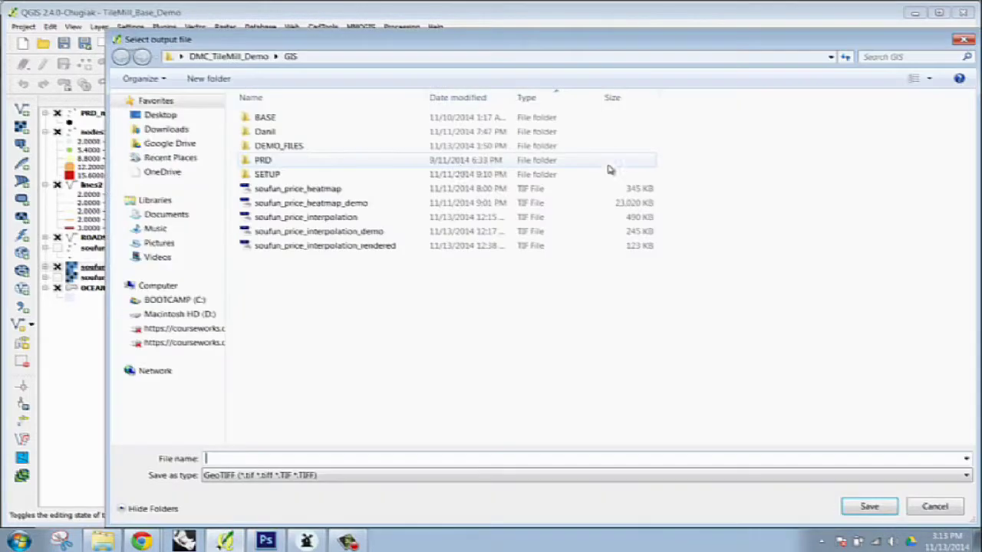
{"action": "left_click", "coordinate": [405, 146]}
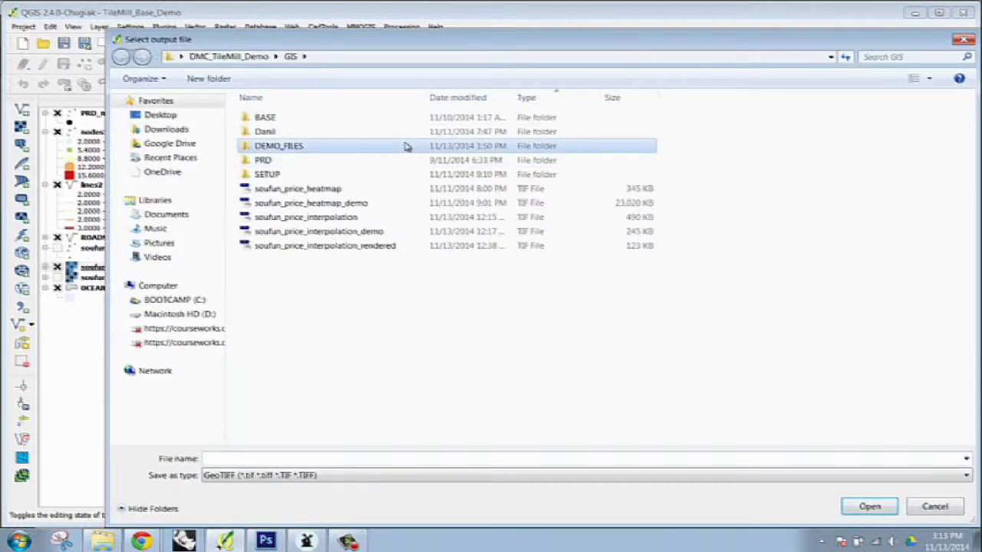
{"action": "double_click", "coordinate": [360, 148]}
{"action": "left_click", "coordinate": [963, 39]}
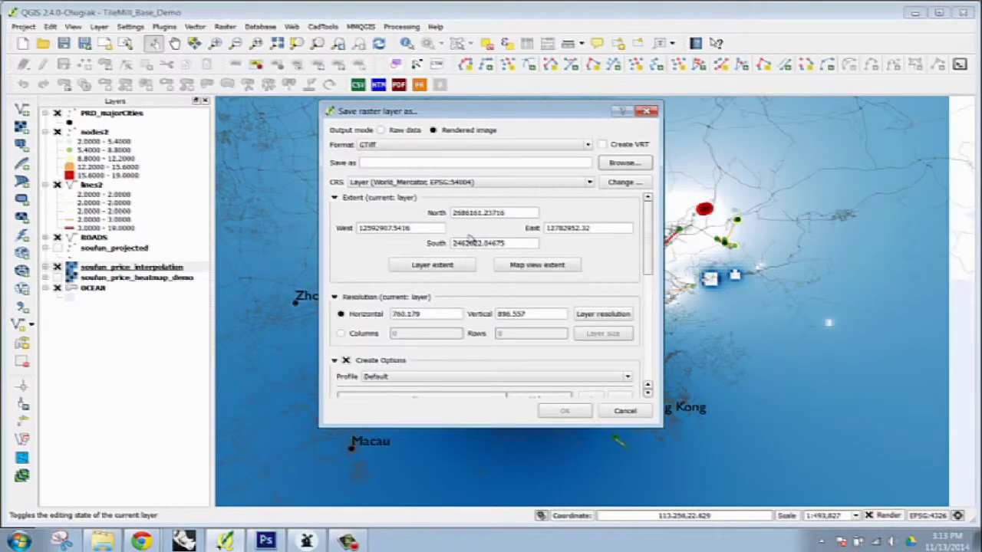
Set the export CRS to Project (WGS 84, EPSG:4326) with the map view extent.
{"action": "left_click", "coordinate": [423, 184]}
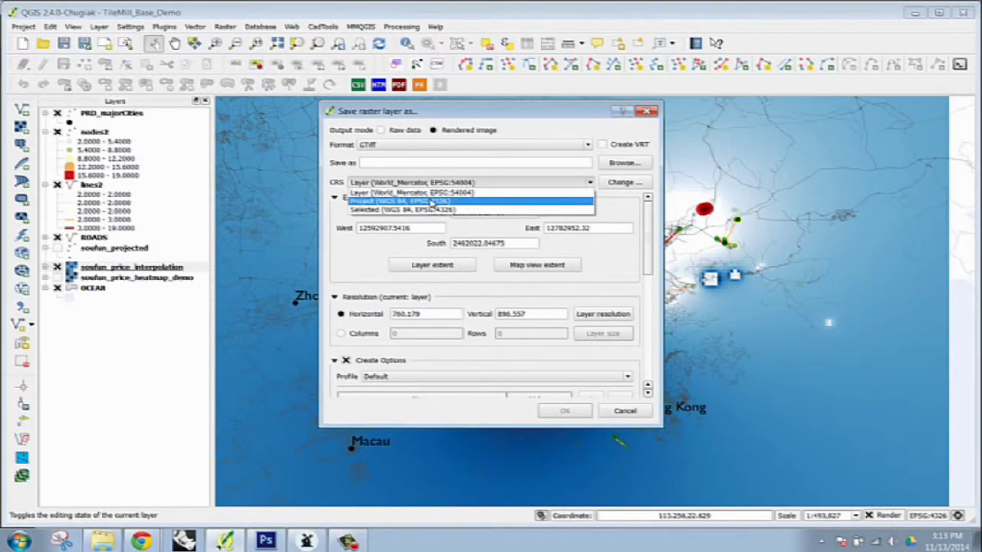
{"action": "left_click", "coordinate": [431, 201]}
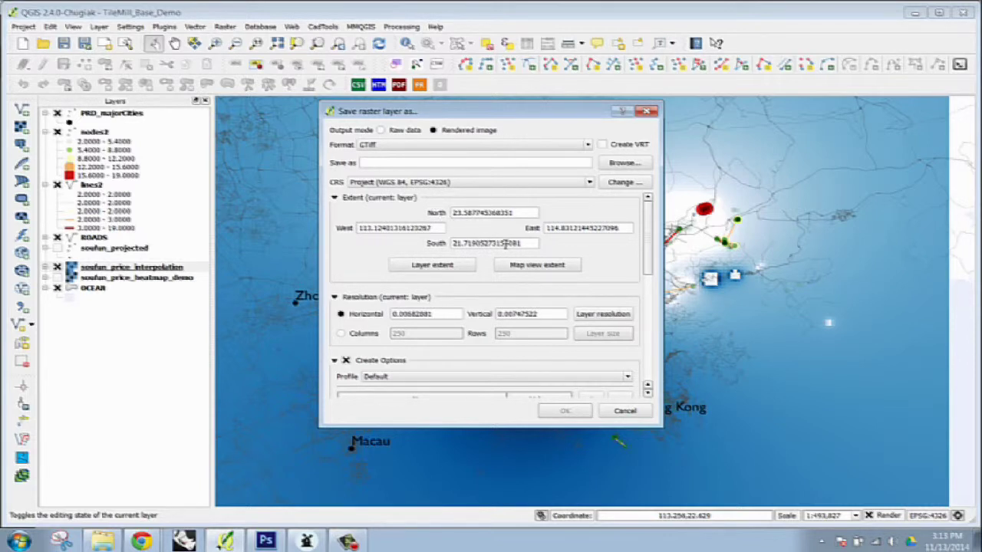
{"action": "left_click", "coordinate": [537, 265]}
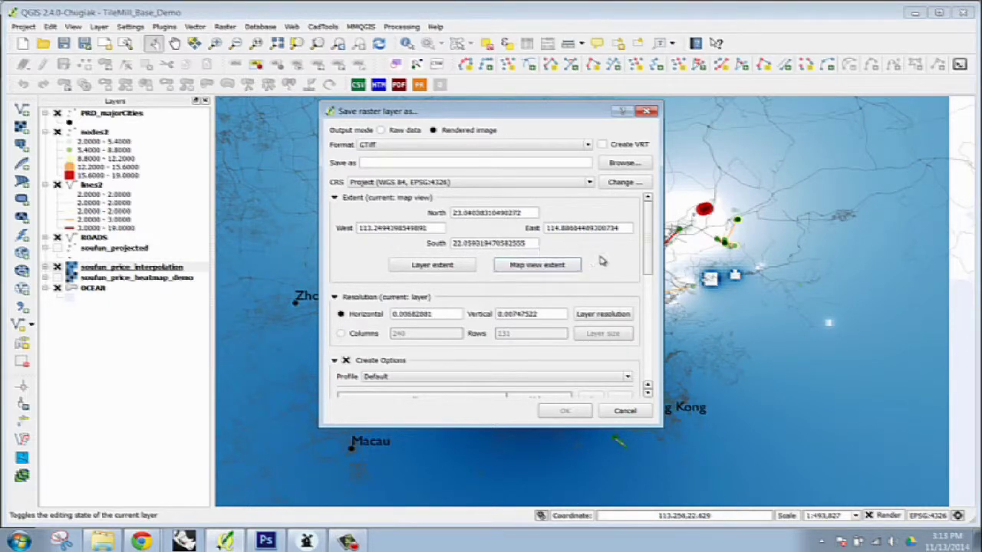
Cancel the raster export without saving, re-center the map, and select the lines2 layer.
{"action": "left_click", "coordinate": [622, 412]}
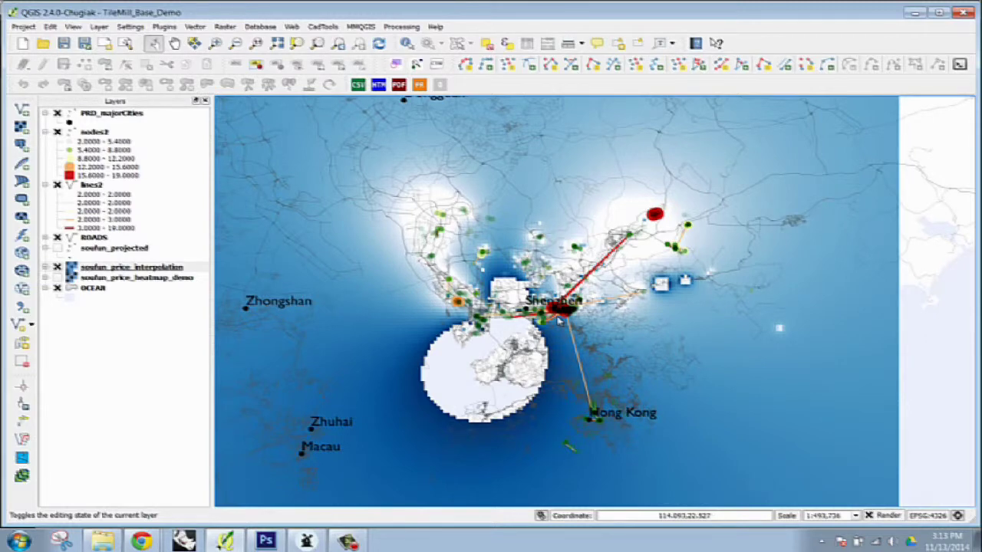
{"action": "left_click_drag", "start_coordinate": [502, 288], "coordinate": [537, 310]}
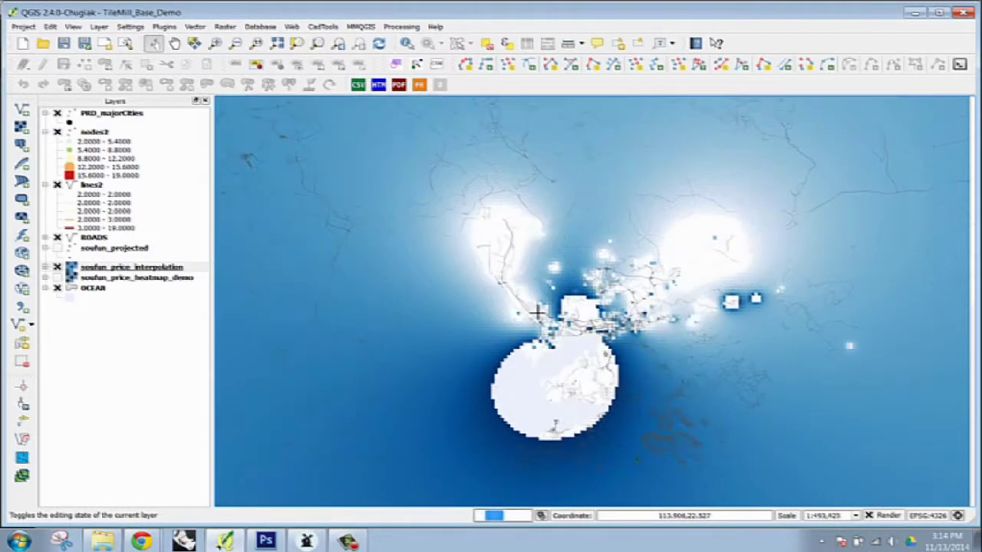
{"action": "scroll", "coordinate": [565, 301], "scroll_direction": "up", "scroll_amount": 1}
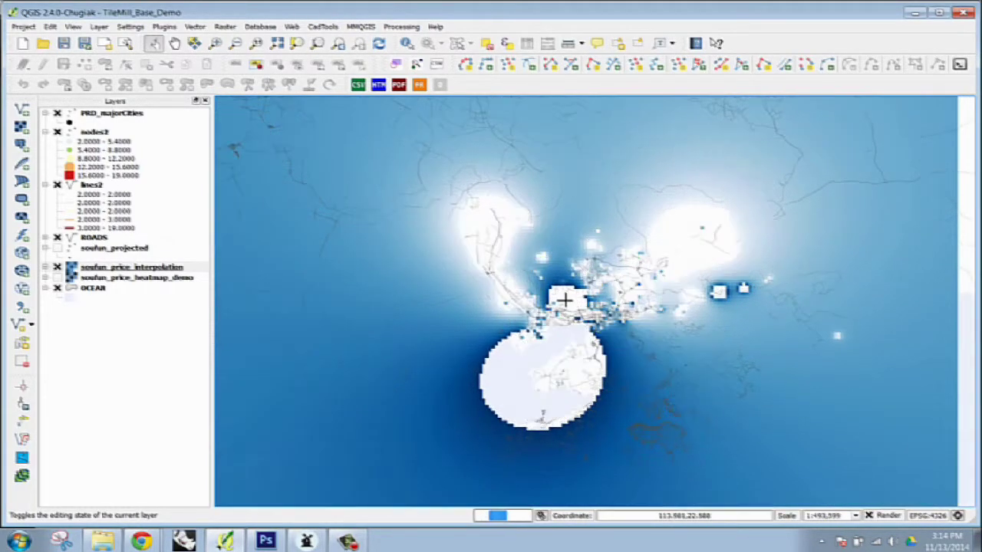
{"action": "scroll", "coordinate": [565, 303], "scroll_direction": "down", "scroll_amount": 1}
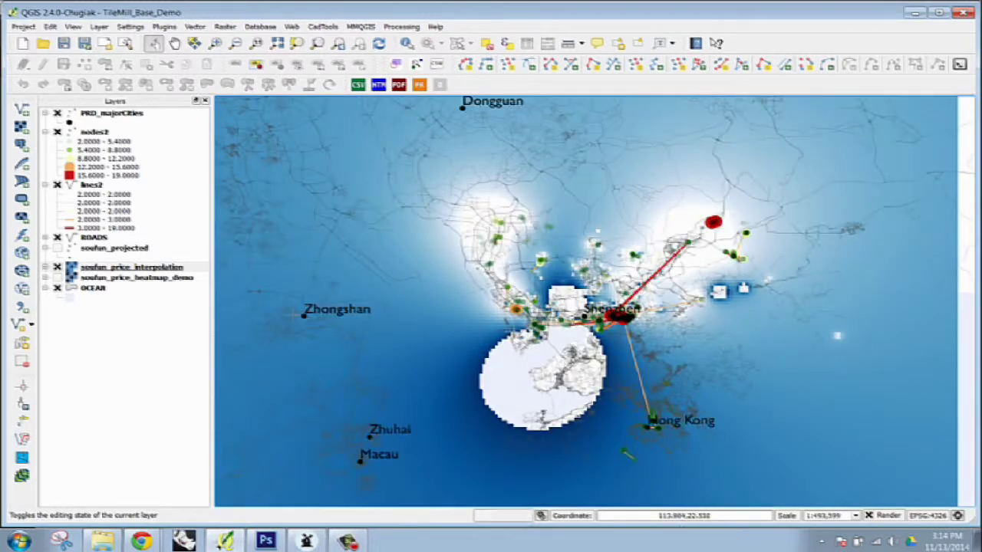
{"action": "left_click", "coordinate": [98, 184]}
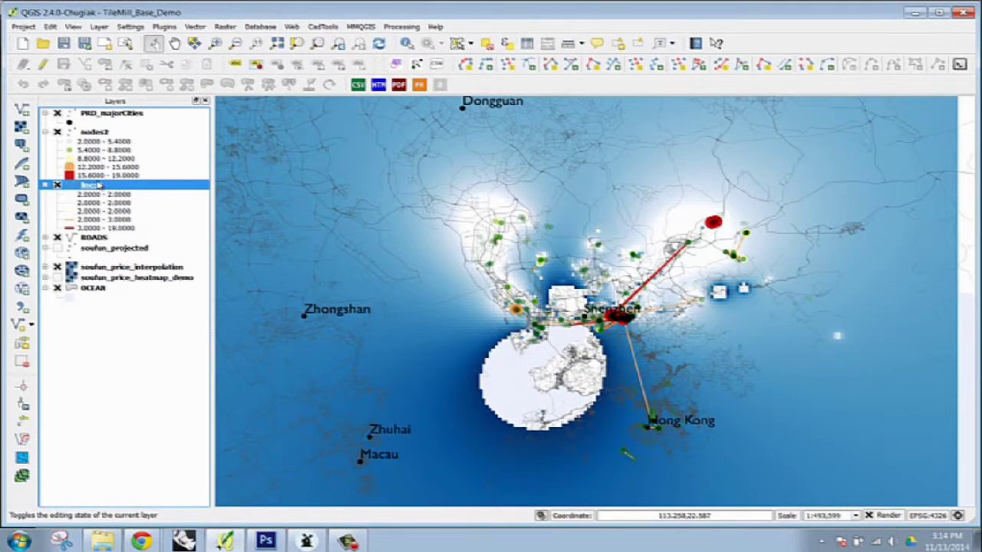
Open the lines2 attribute table and move its window off the map.
{"action": "right_click", "coordinate": [91, 186]}
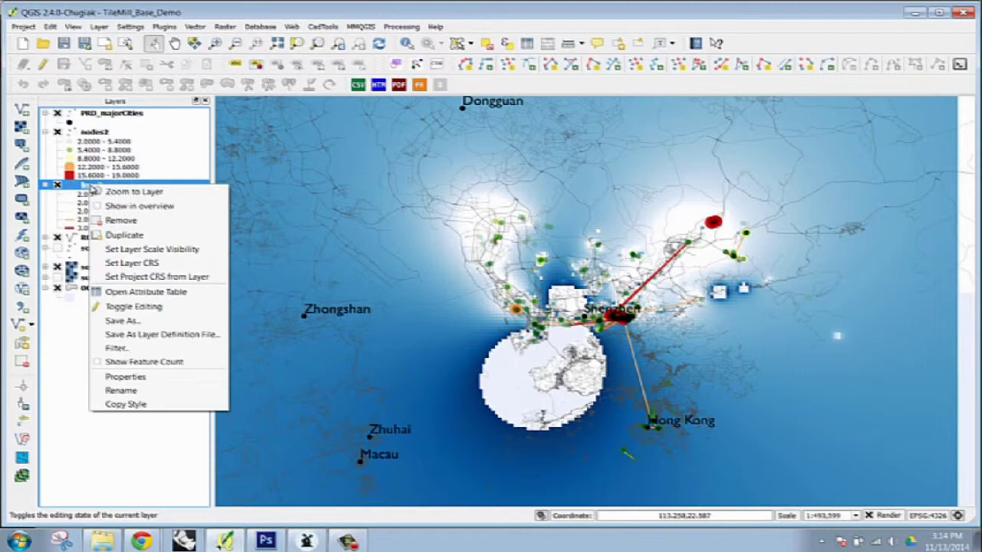
{"action": "left_click", "coordinate": [212, 295]}
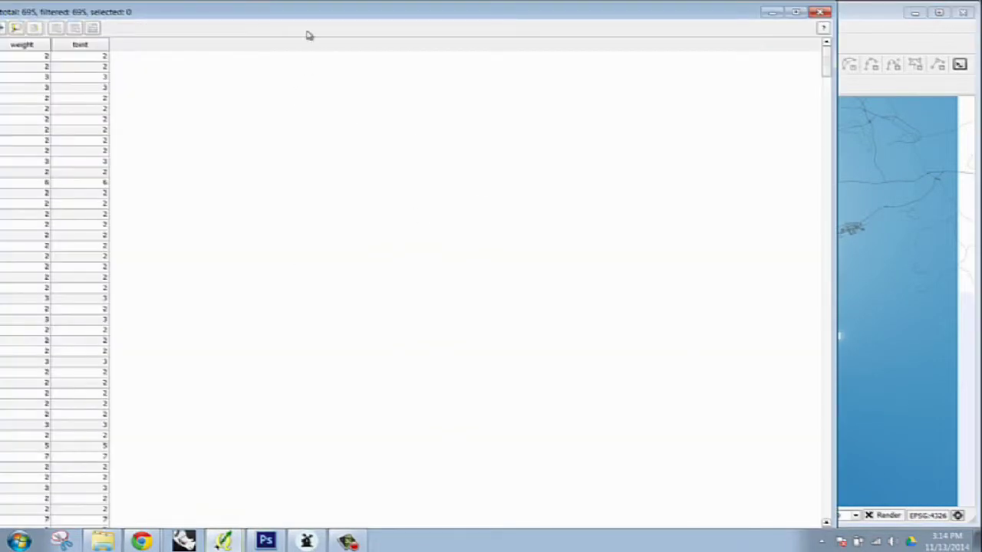
{"action": "left_click_drag", "start_coordinate": [306, 13], "coordinate": [603, 21]}
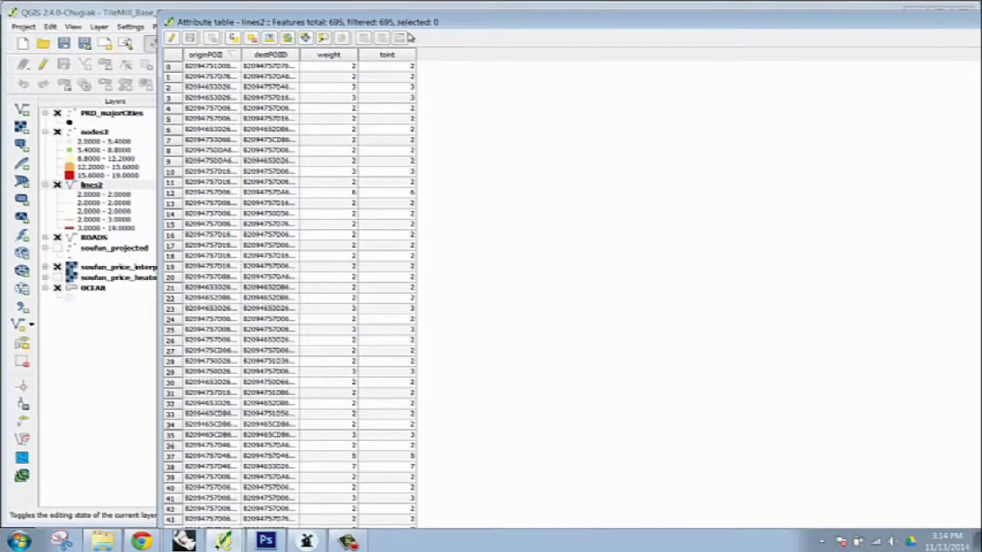
{"action": "mouse_move", "coordinate": [409, 37]}
{"action": "left_mouse_down"}
{"action": "mouse_move", "coordinate": [512, 378]}
{"action": "mouse_move", "coordinate": [460, 264]}
{"action": "mouse_move", "coordinate": [465, 362]}
{"action": "mouse_move", "coordinate": [421, 49]}
{"action": "left_mouse_up"}
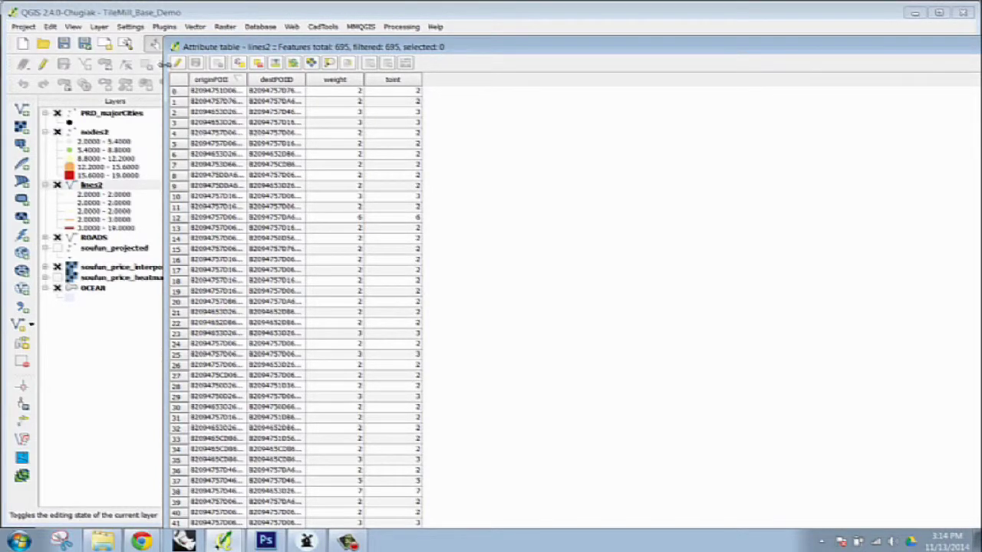
{"action": "left_click", "coordinate": [154, 44]}
{"action": "left_click_drag", "start_coordinate": [263, 46], "coordinate": [203, 25]}
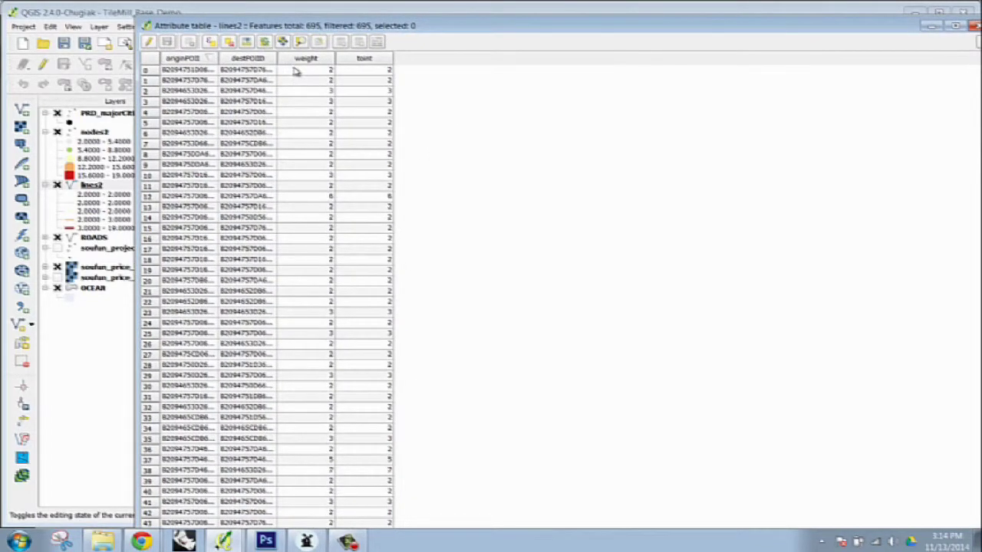
Inspect the weight values in rows 1, 6, 18 and further down the column.
{"action": "mouse_move", "coordinate": [303, 77]}
{"action": "left_mouse_down"}
{"action": "mouse_move", "coordinate": [315, 79]}
{"action": "mouse_move", "coordinate": [318, 242]}
{"action": "mouse_move", "coordinate": [340, 352]}
{"action": "mouse_move", "coordinate": [332, 392]}
{"action": "mouse_move", "coordinate": [301, 73]}
{"action": "left_mouse_up"}
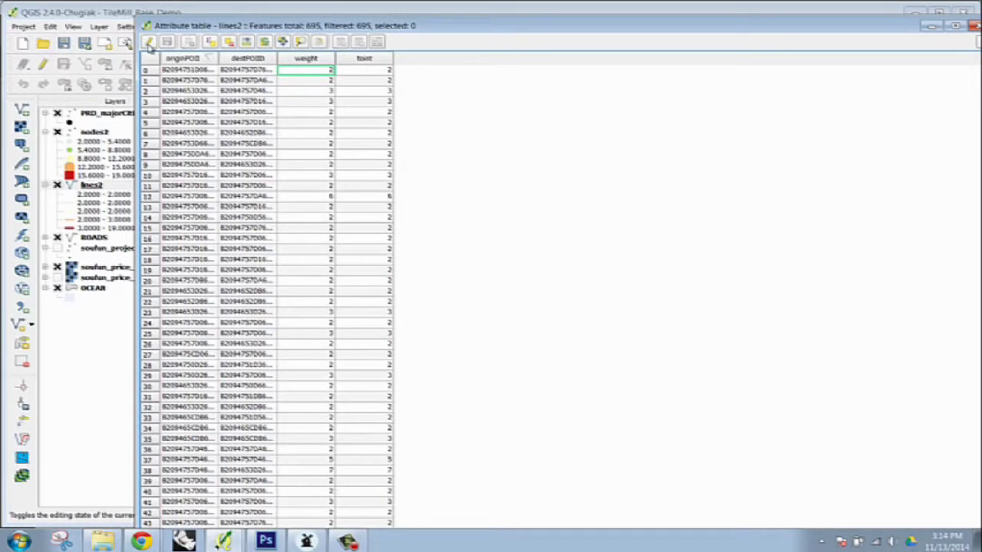
{"action": "left_click", "coordinate": [310, 83]}
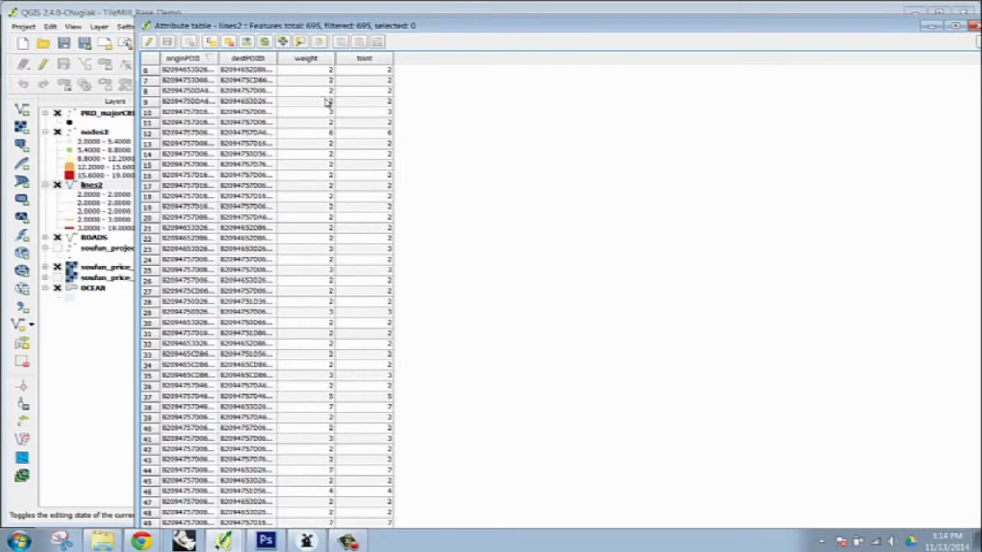
{"action": "left_click", "coordinate": [328, 260]}
{"action": "left_click", "coordinate": [328, 292]}
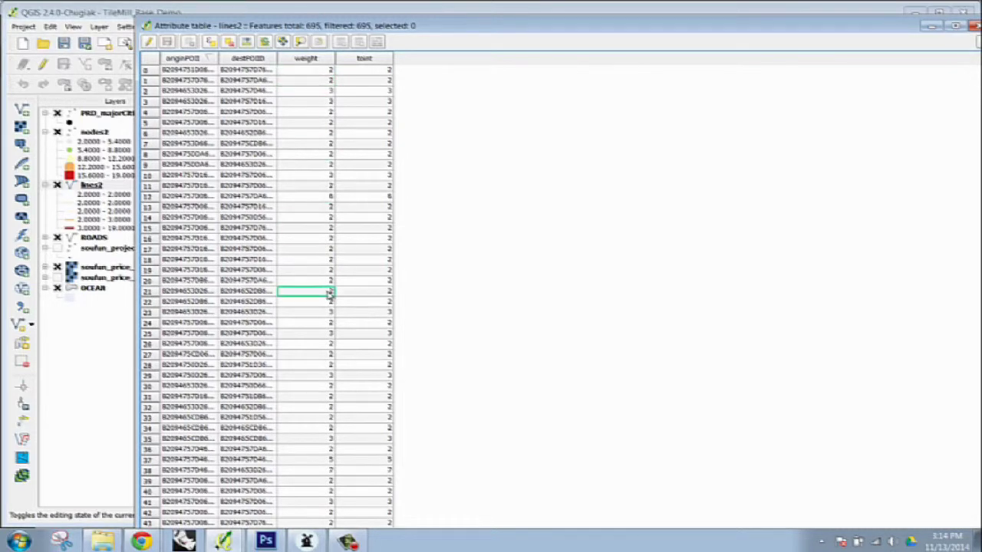
{"action": "left_click", "coordinate": [309, 134]}
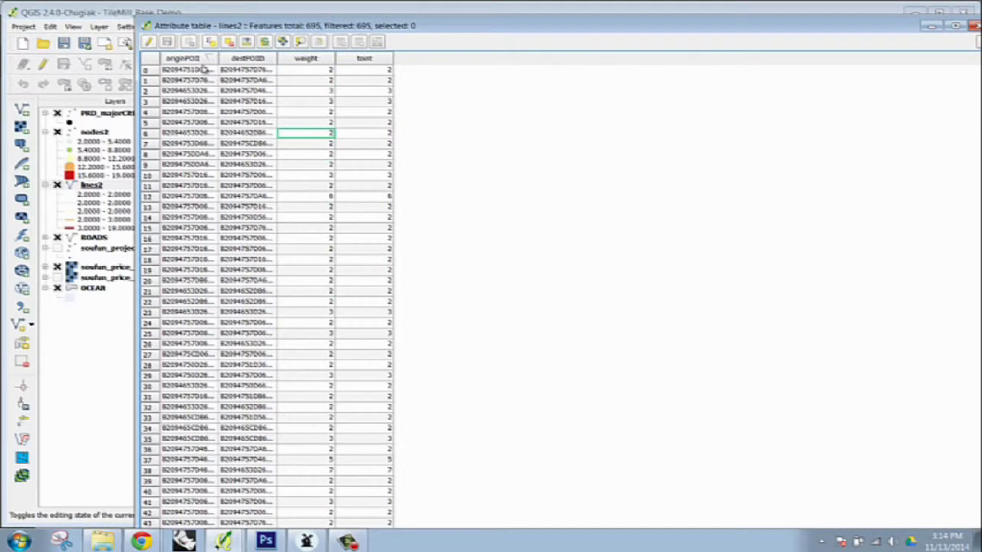
Turn on editing for lines2 and start a new Field calculator output field named toint2.
{"action": "left_click", "coordinate": [148, 41]}
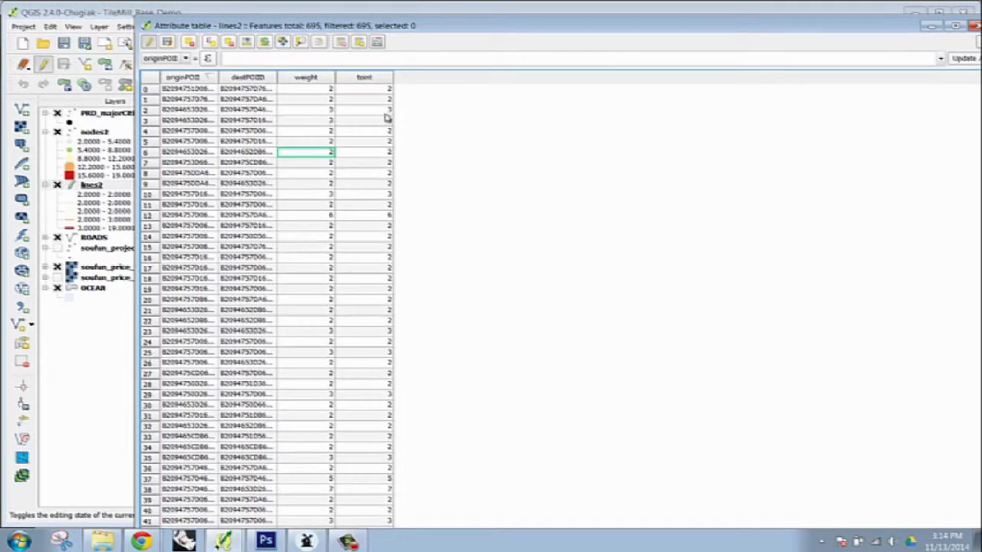
{"action": "left_click", "coordinate": [378, 43]}
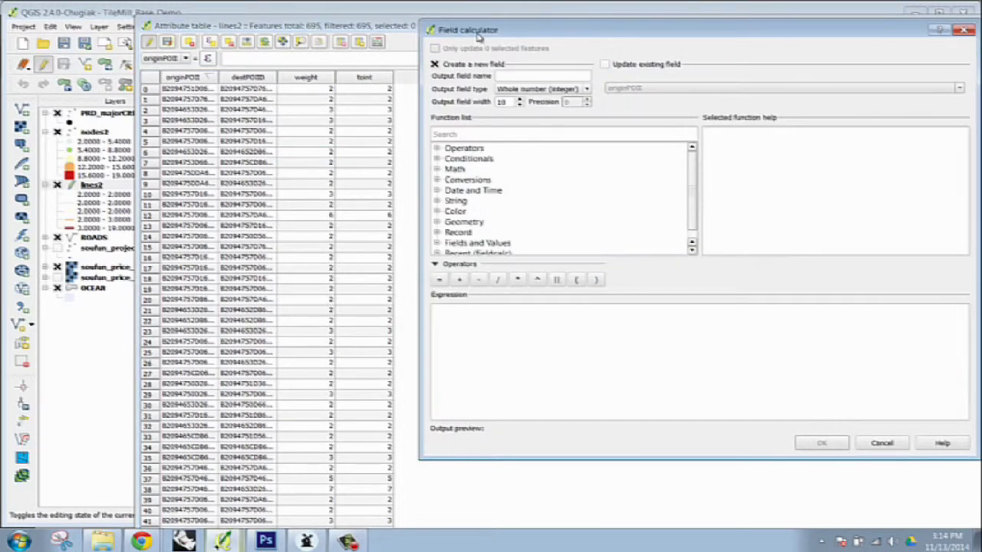
{"action": "scroll", "coordinate": [393, 178], "scroll_direction": "down", "scroll_amount": 1}
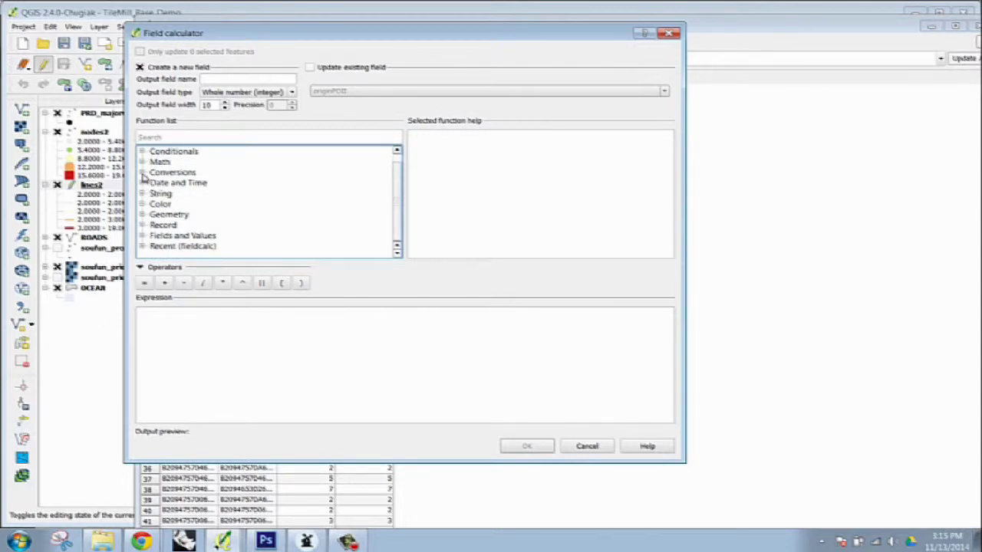
{"action": "left_click", "coordinate": [252, 79]}
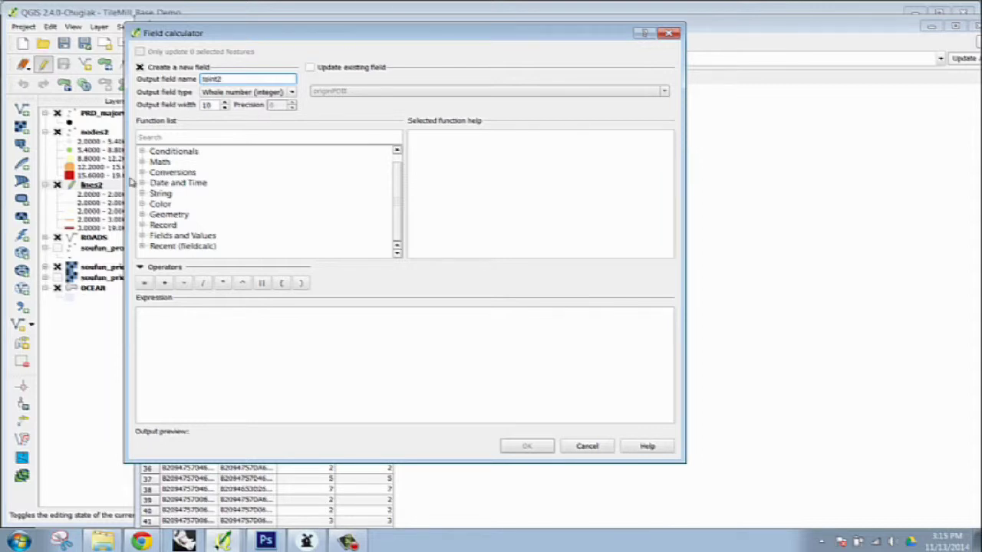
Build the expression toint( "weight" ) from the conversion functions and lines2 fields.
{"action": "left_click", "coordinate": [142, 172]}
{"action": "double_click", "coordinate": [174, 184]}
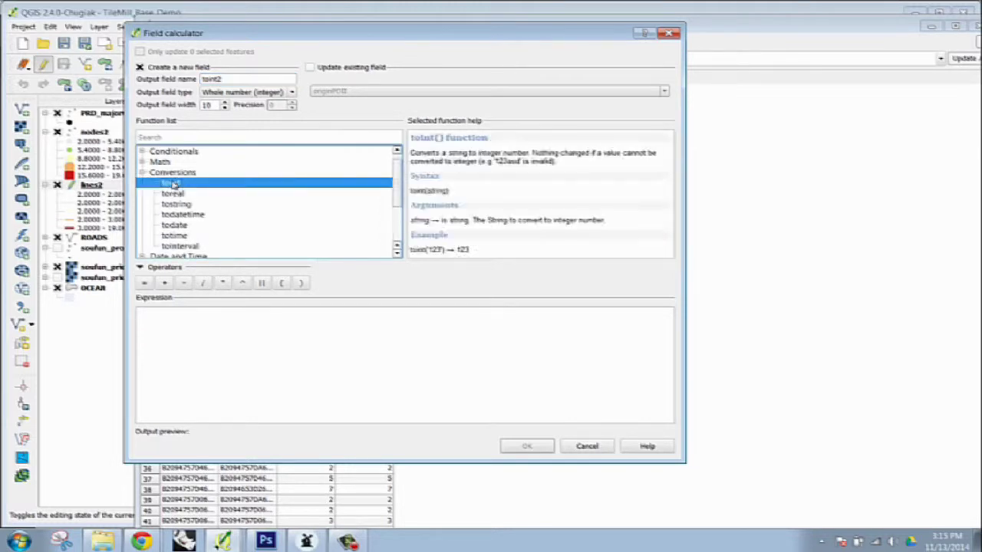
{"action": "scroll", "coordinate": [235, 210], "scroll_direction": "down", "scroll_amount": 3}
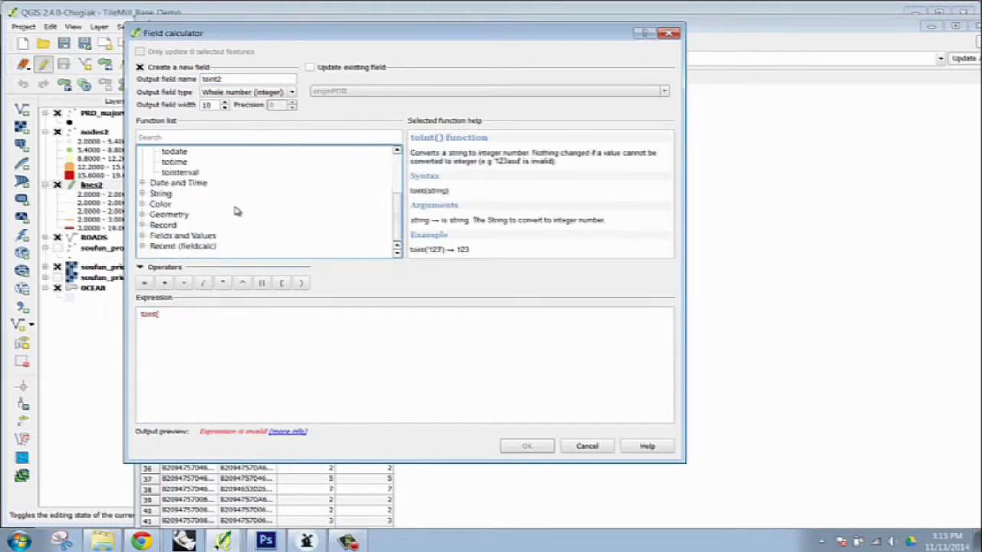
{"action": "left_click", "coordinate": [142, 236]}
{"action": "scroll", "coordinate": [148, 241], "scroll_direction": "down", "scroll_amount": 1}
{"action": "scroll", "coordinate": [148, 240], "scroll_direction": "down", "scroll_amount": 1}
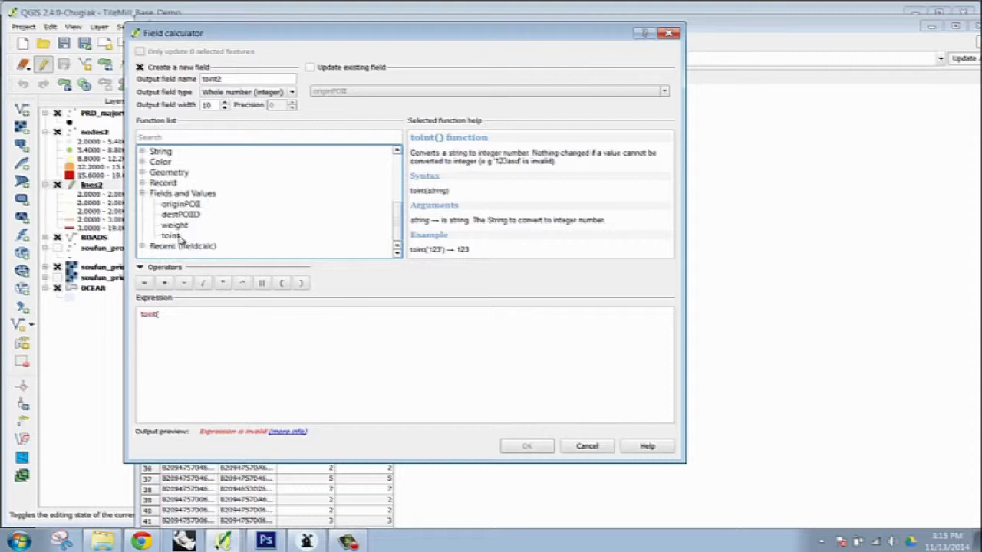
{"action": "left_click", "coordinate": [184, 226]}
{"action": "double_click", "coordinate": [184, 227]}
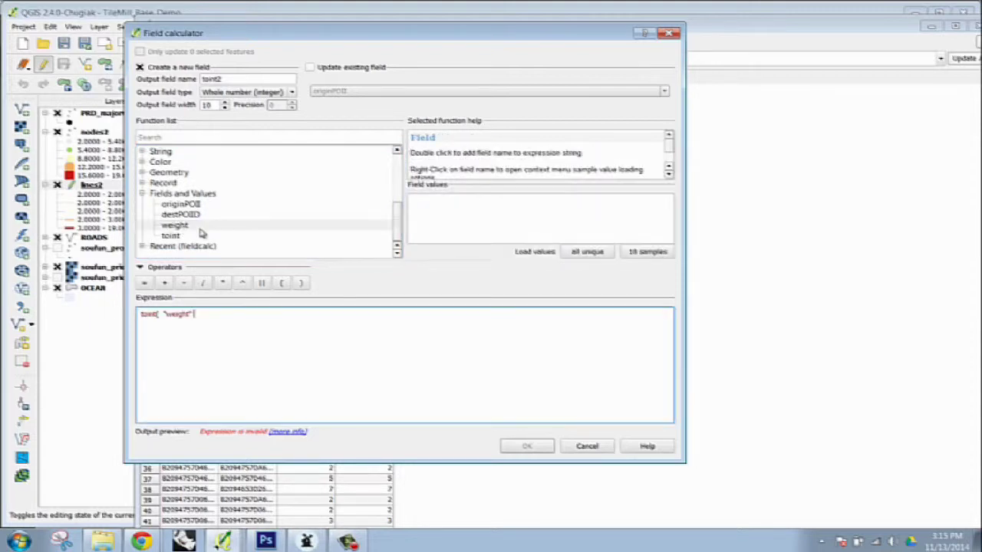
Finish the expression to create toint2, check its values, close the table, and pan the map.
{"action": "type", "text": ")"}
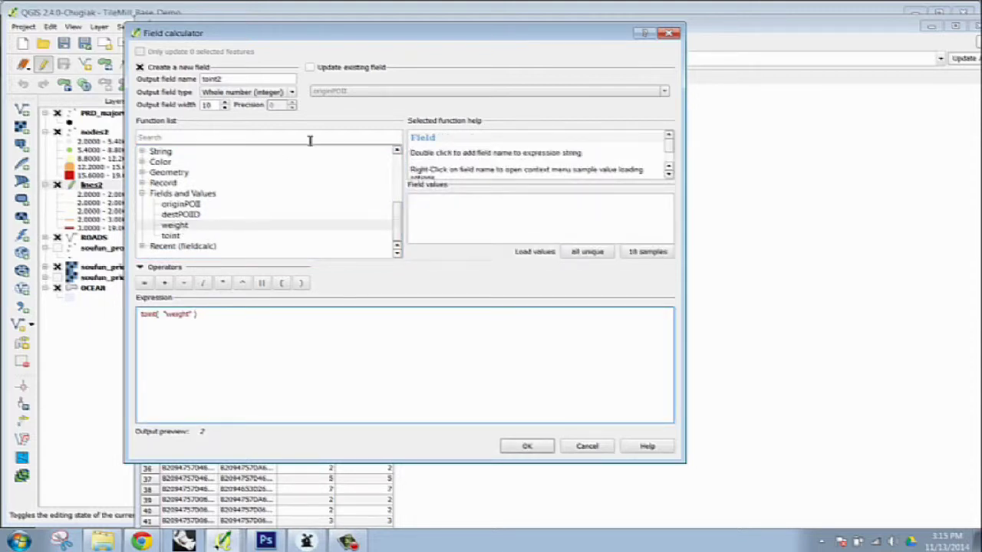
{"action": "left_click", "coordinate": [526, 446]}
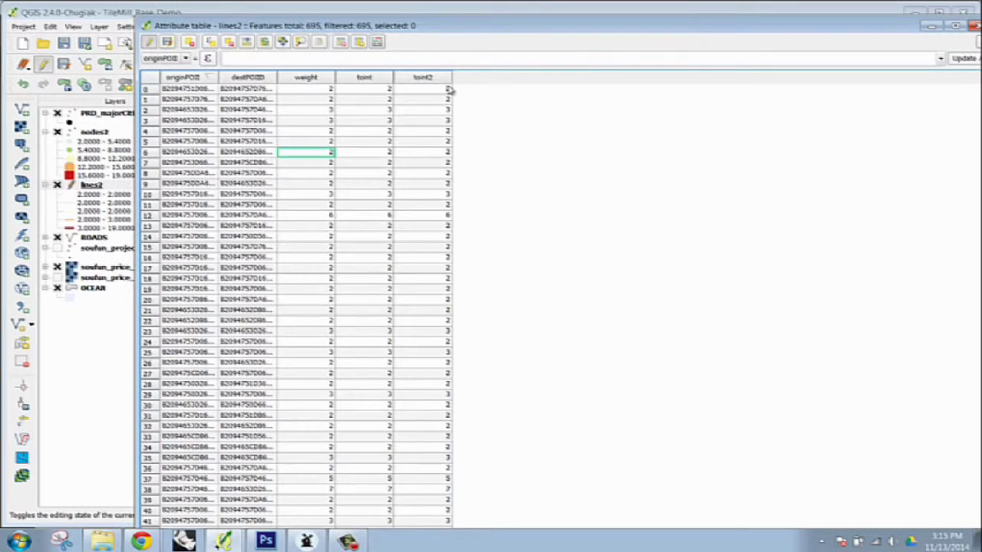
{"action": "left_click_drag", "start_coordinate": [450, 90], "coordinate": [447, 133]}
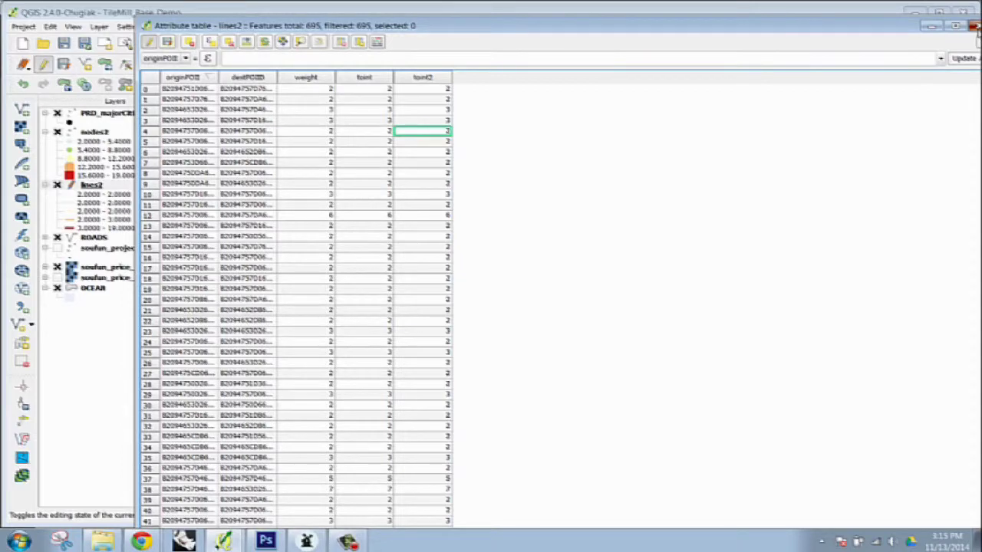
{"action": "left_click", "coordinate": [974, 27]}
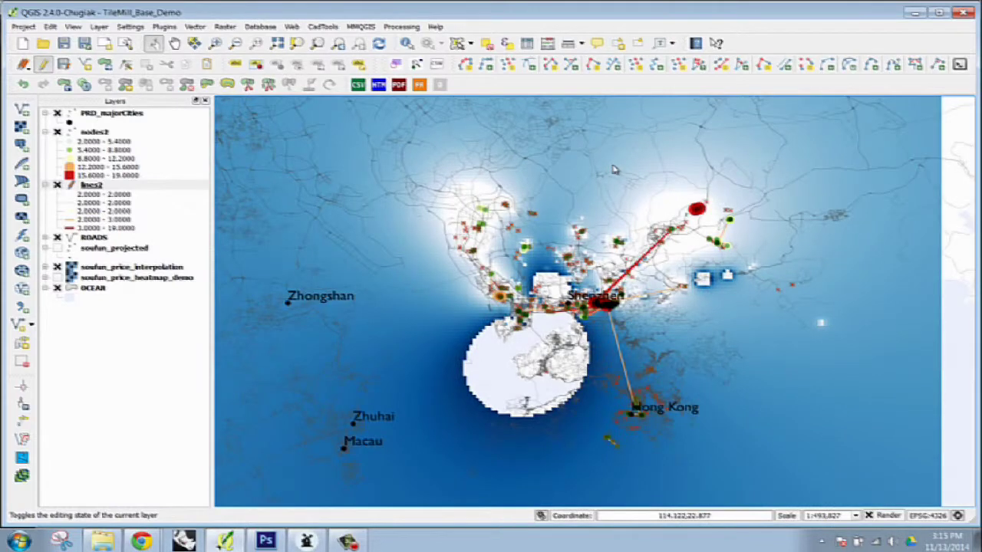
{"action": "key", "text": "Left"}
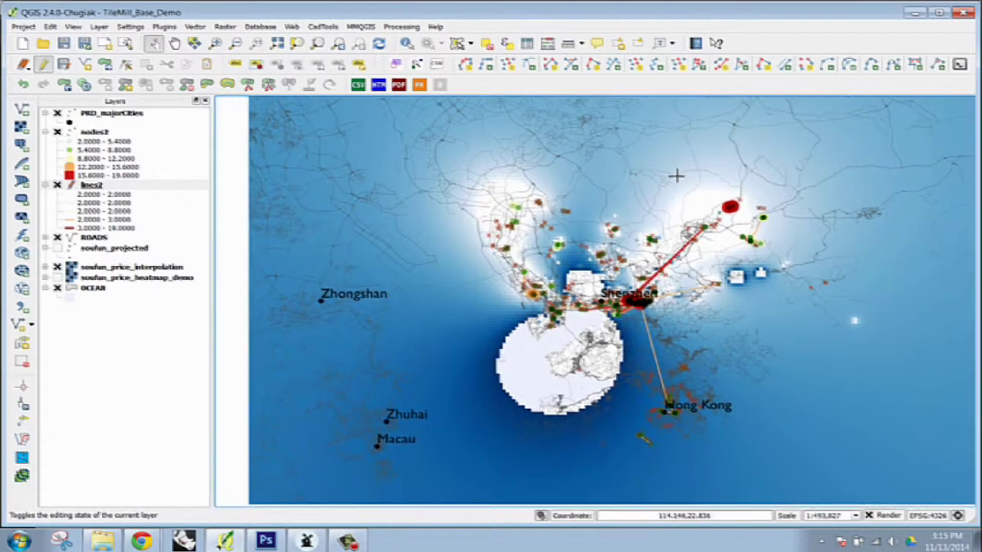